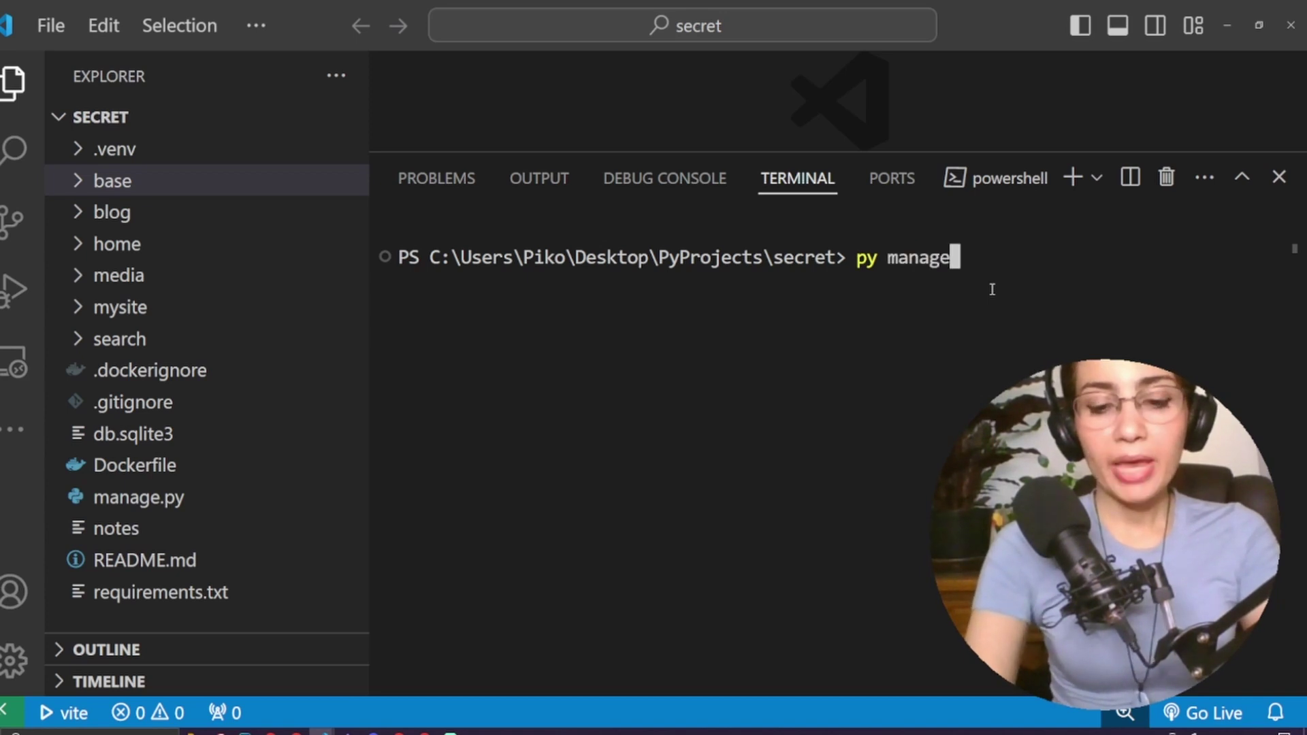
pyautogui.write('.py ')
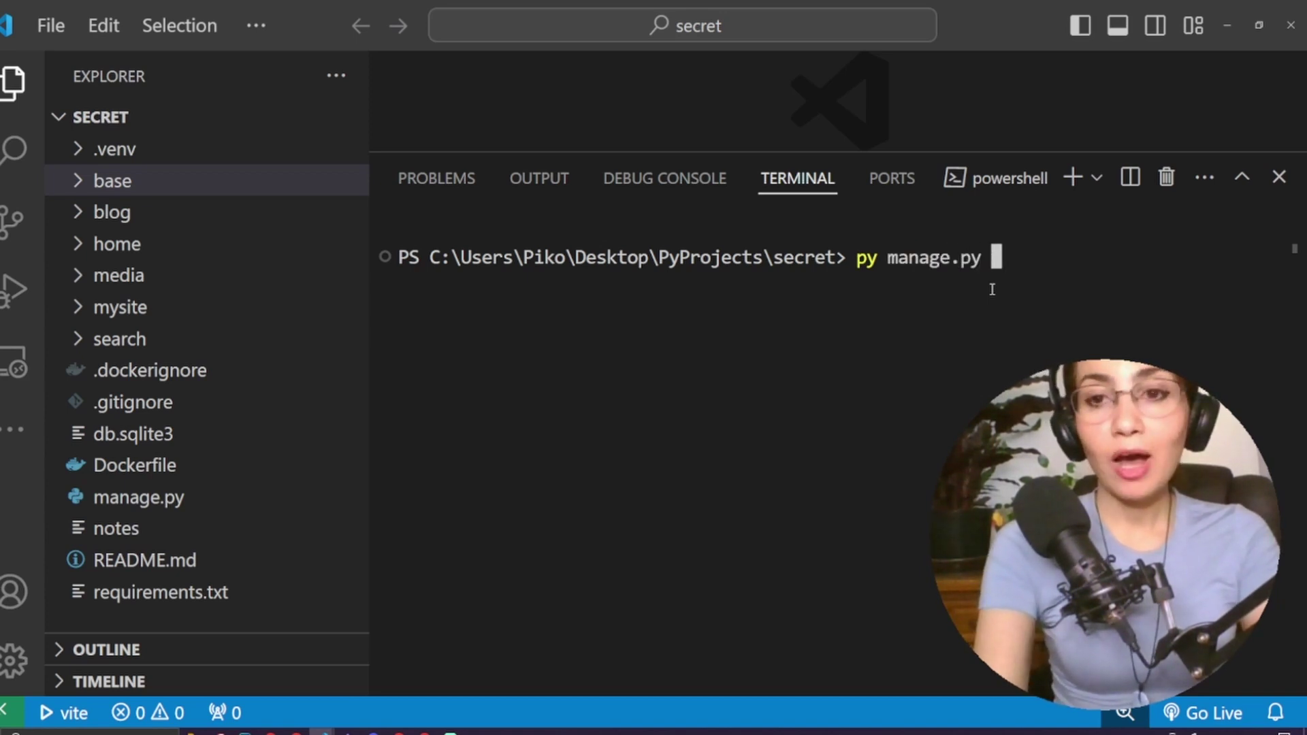
pyautogui.write('migratestart')
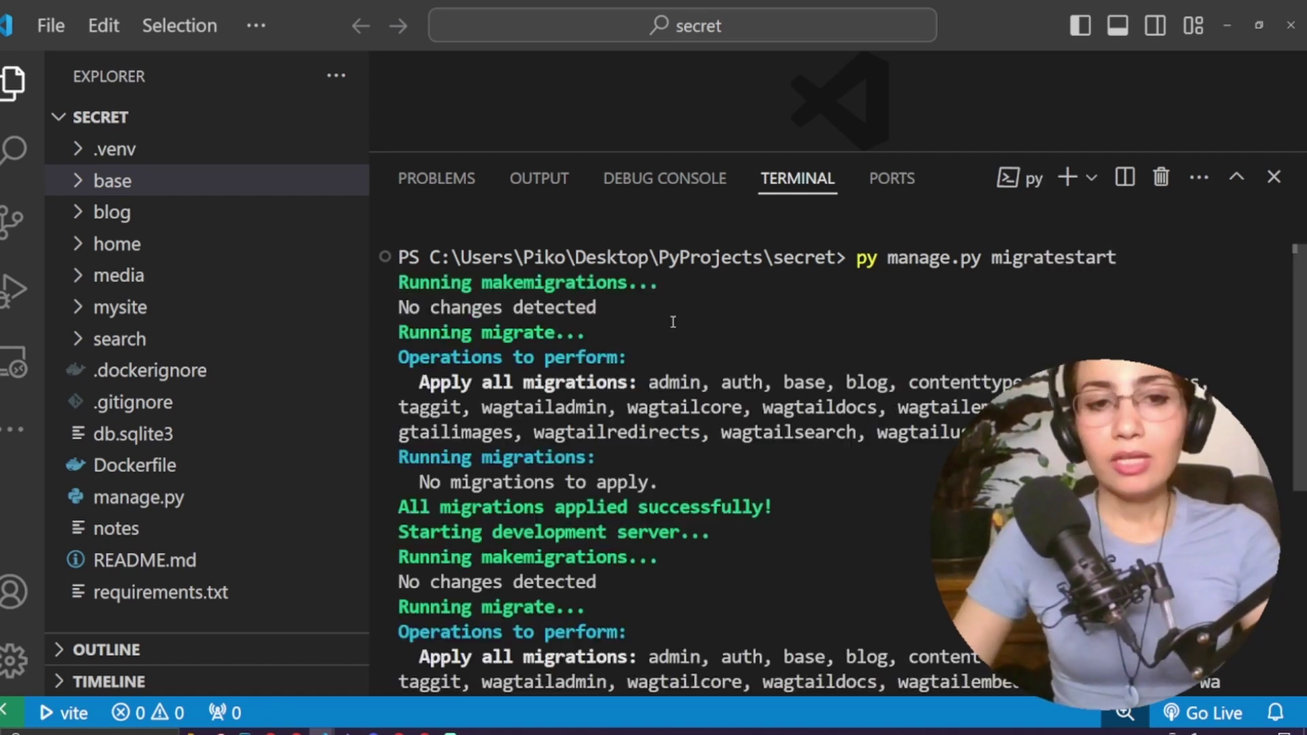
pyautogui.scroll(-2, 537, 412)
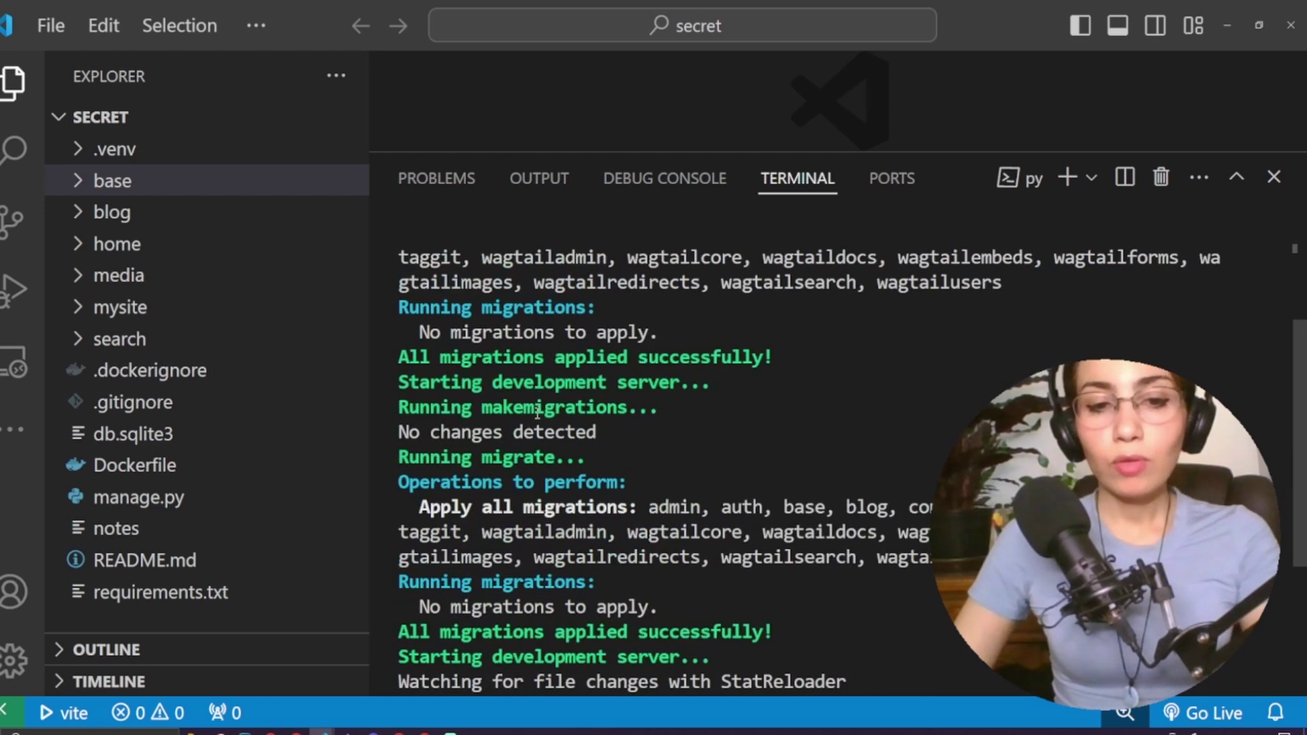
pyautogui.scroll(1, 537, 412)
pyautogui.scroll(1, 537, 411)
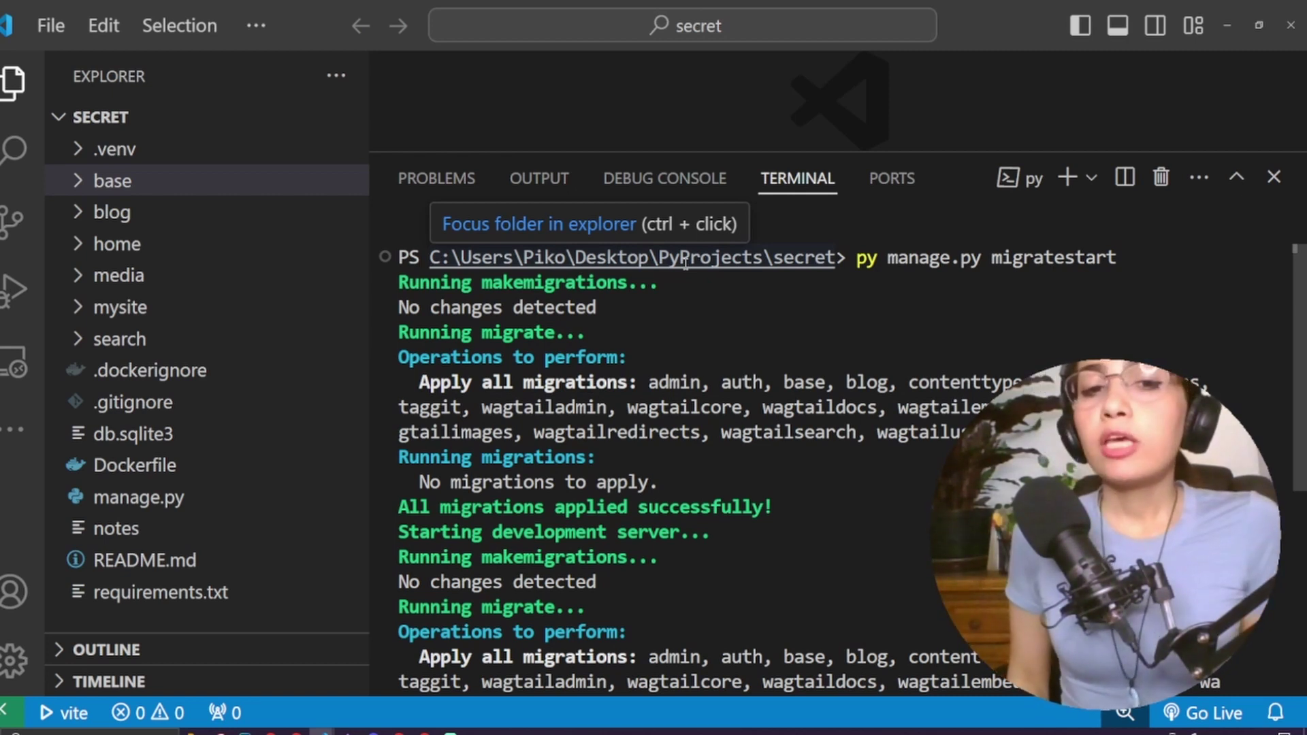
pyautogui.scroll(-5, 802, 256)
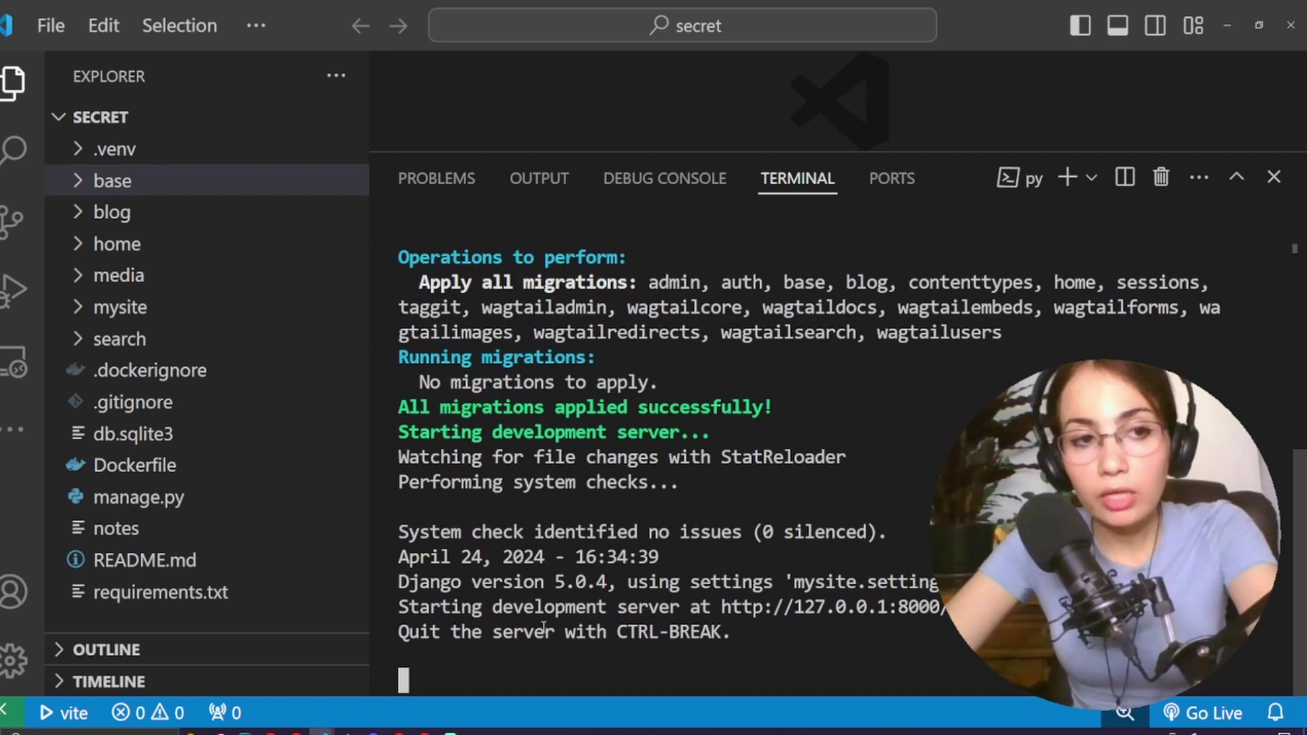
pyautogui.moveTo(131, 153)
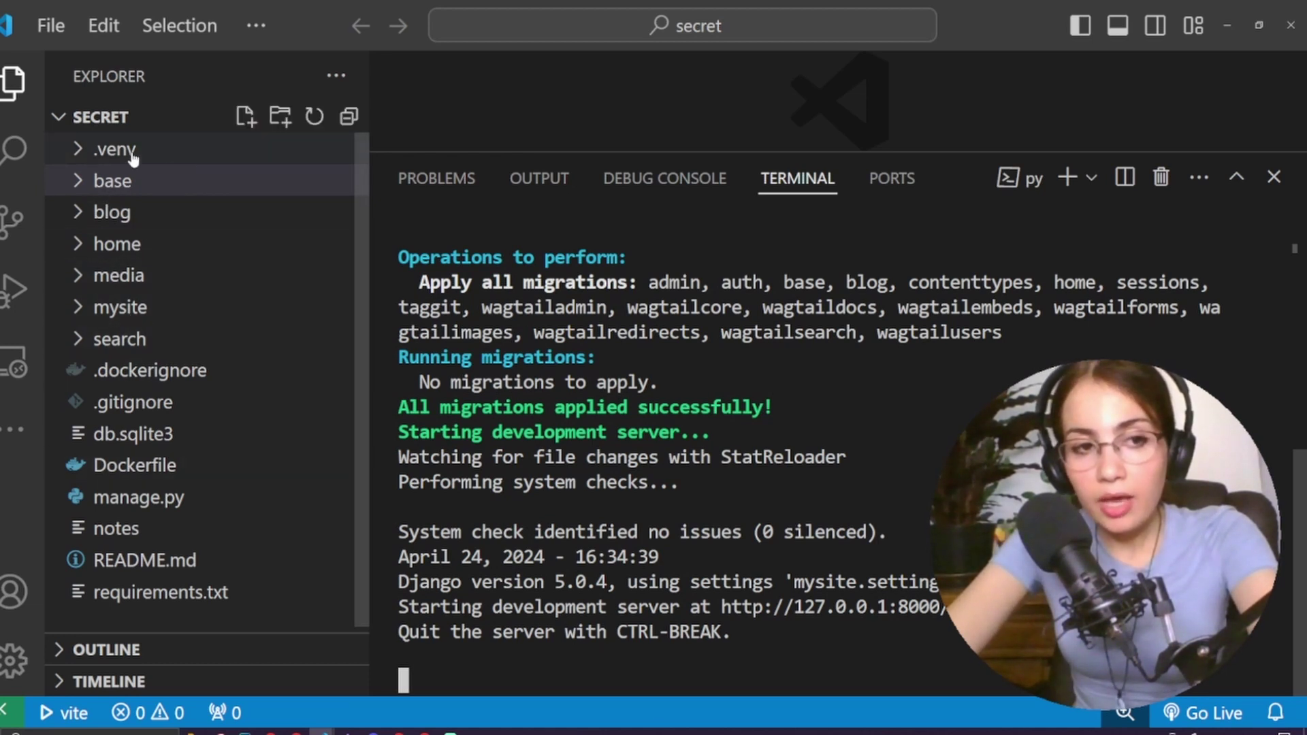
# Expand base > management to reveal migratestart.py, then switch to the basic-django-project window
pyautogui.click(134, 184)
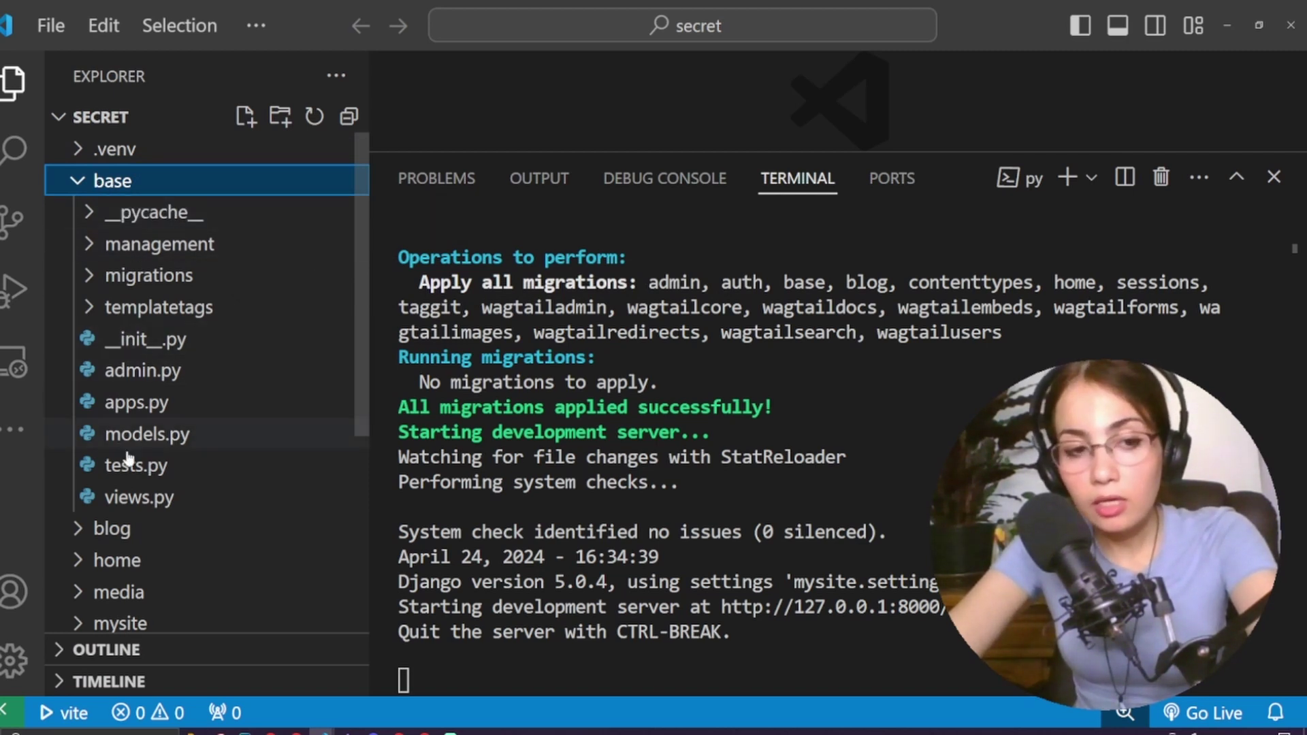
pyautogui.click(154, 246)
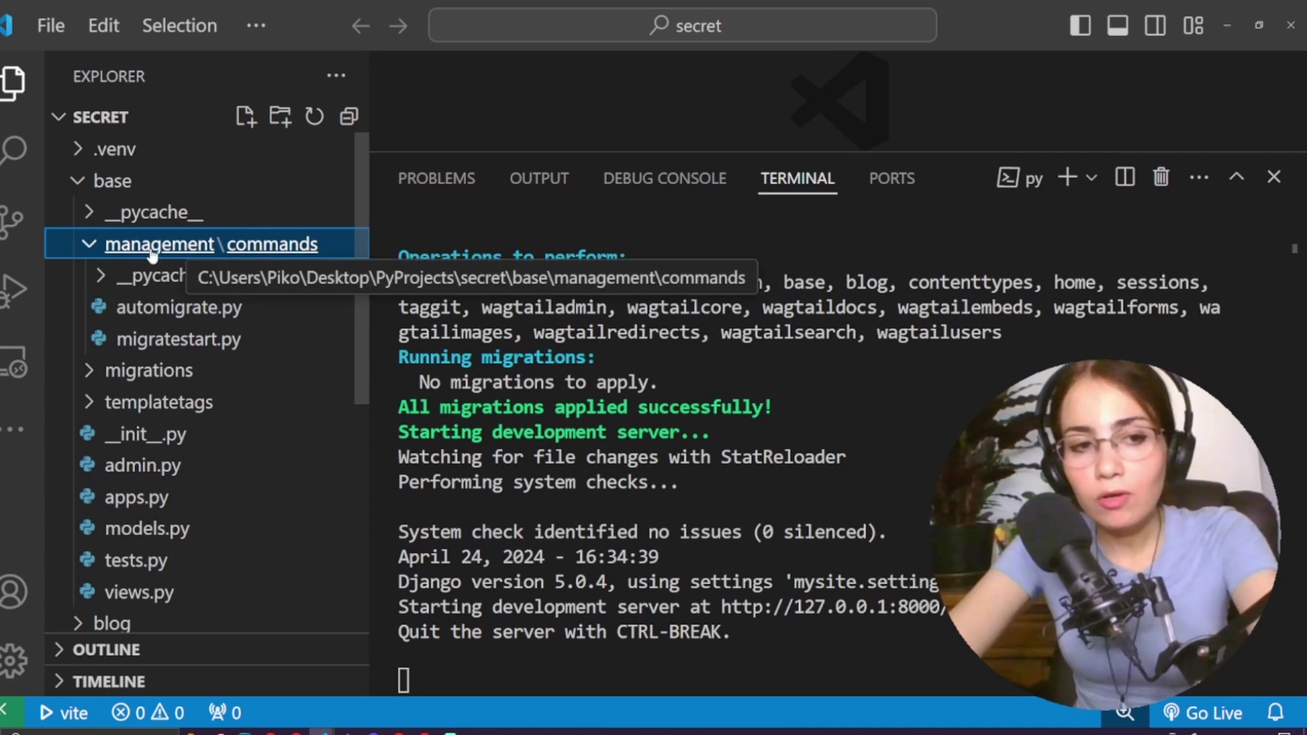
pyautogui.moveTo(322, 727)
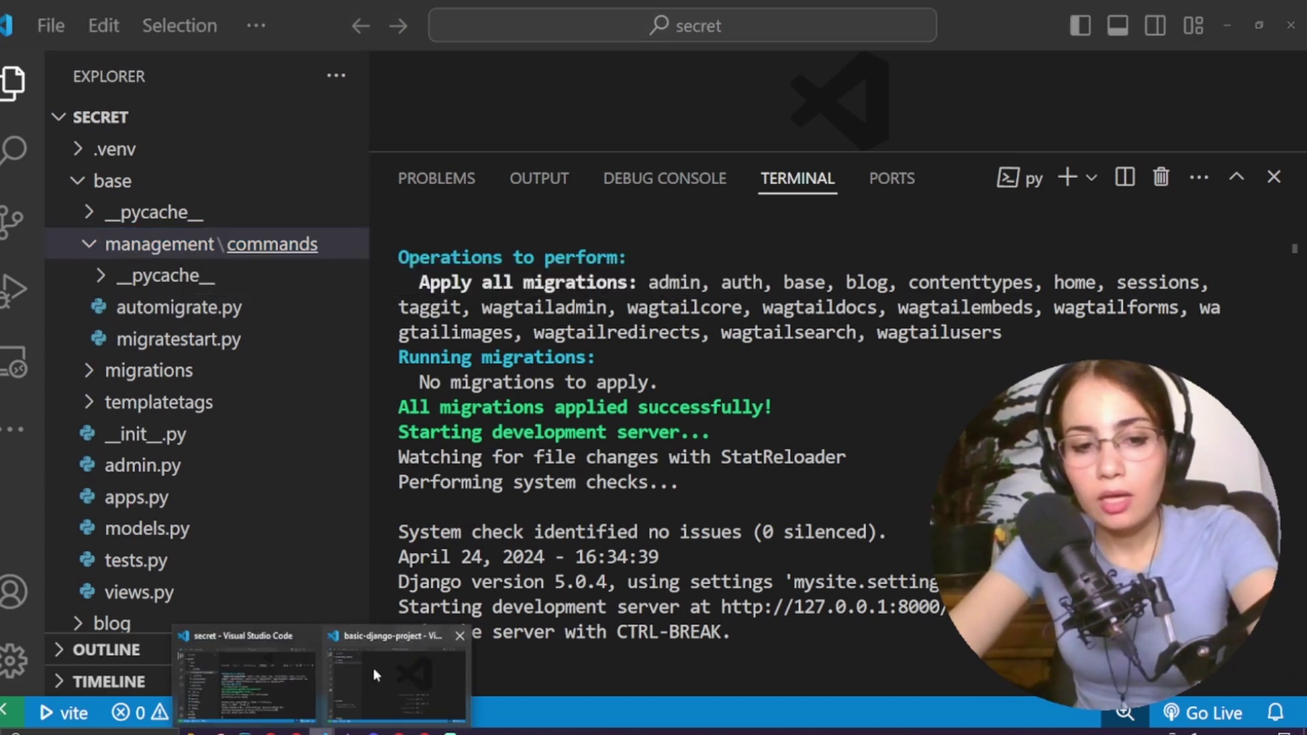
pyautogui.click(373, 668)
# Create nested 'management' and 'commands' folders inside the project's app folder
pyautogui.click(82, 152)
pyautogui.click(96, 178)
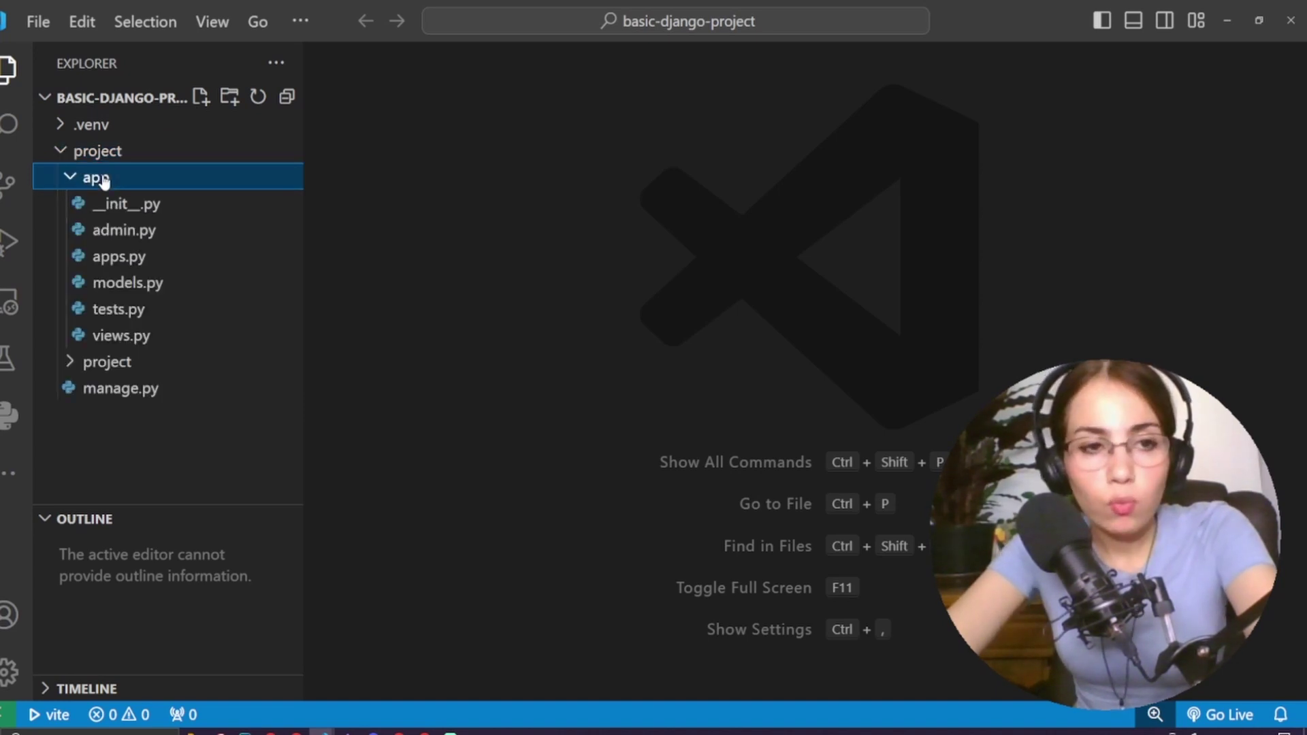
pyautogui.click(102, 178)
pyautogui.rightClick(104, 175)
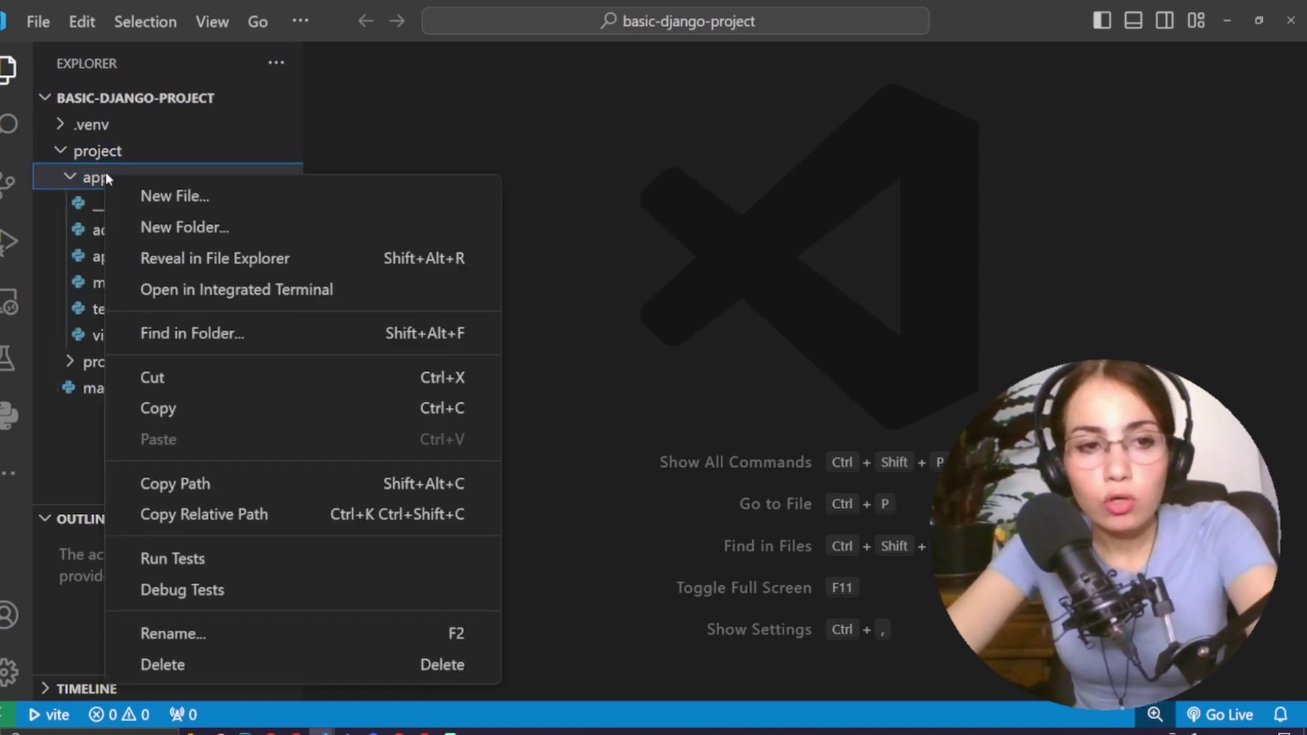
pyautogui.click(269, 230)
pyautogui.write('man')
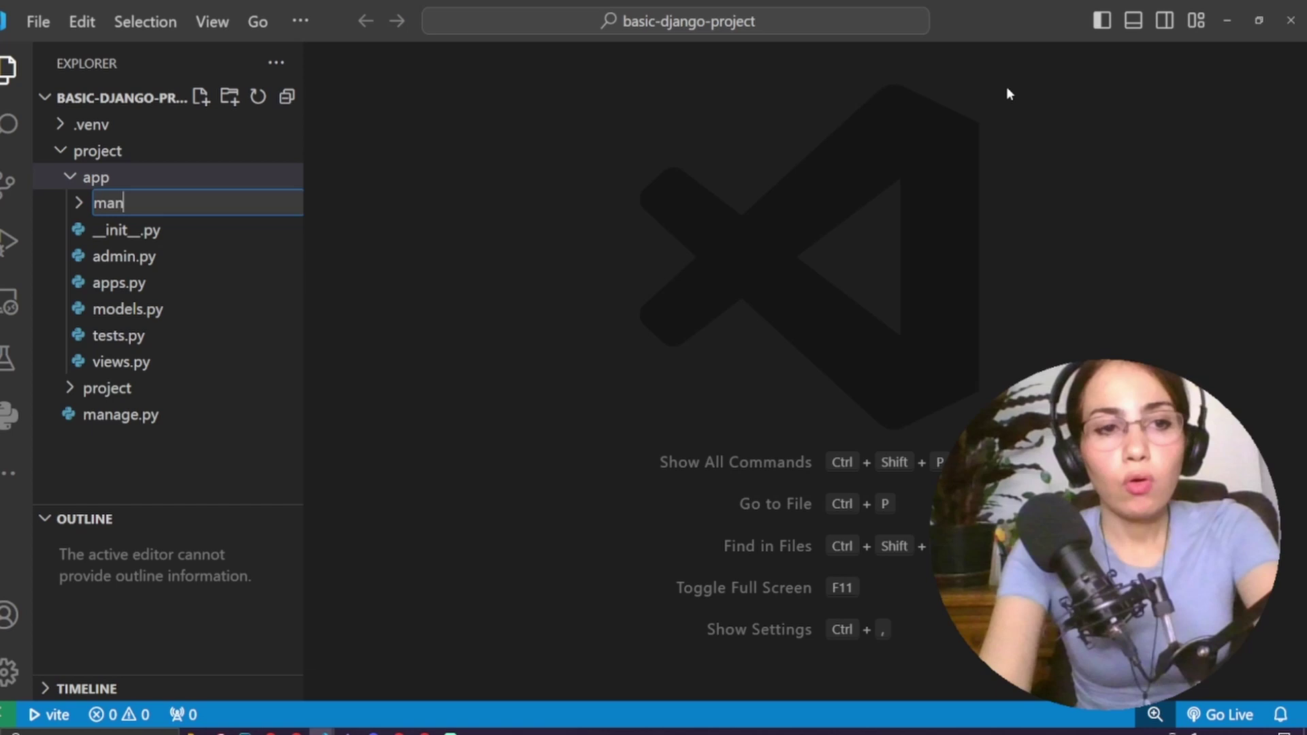
pyautogui.write('agement')
pyautogui.press('Return')
pyautogui.rightClick(249, 219)
pyautogui.click(337, 259)
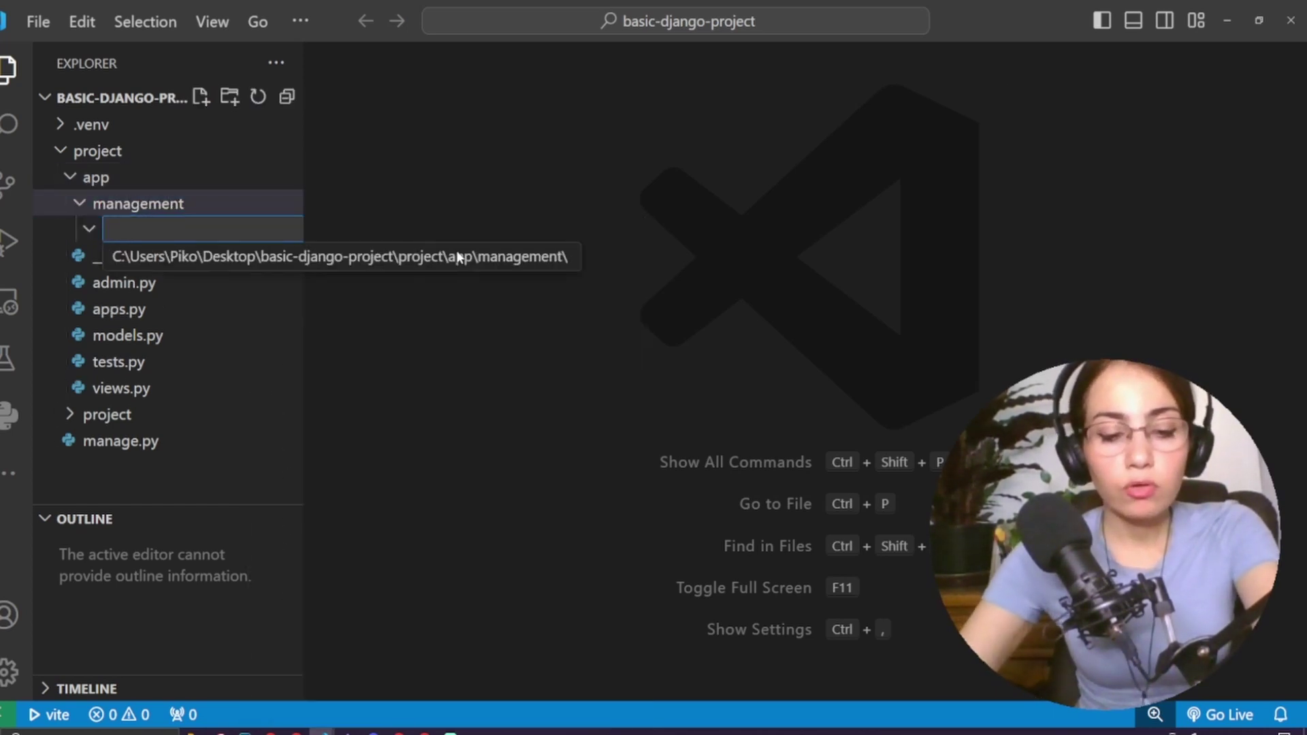
pyautogui.write('commands')
pyautogui.press('Return')
# Create an empty 'migratestart.py' file in the commands folder
pyautogui.rightClick(235, 205)
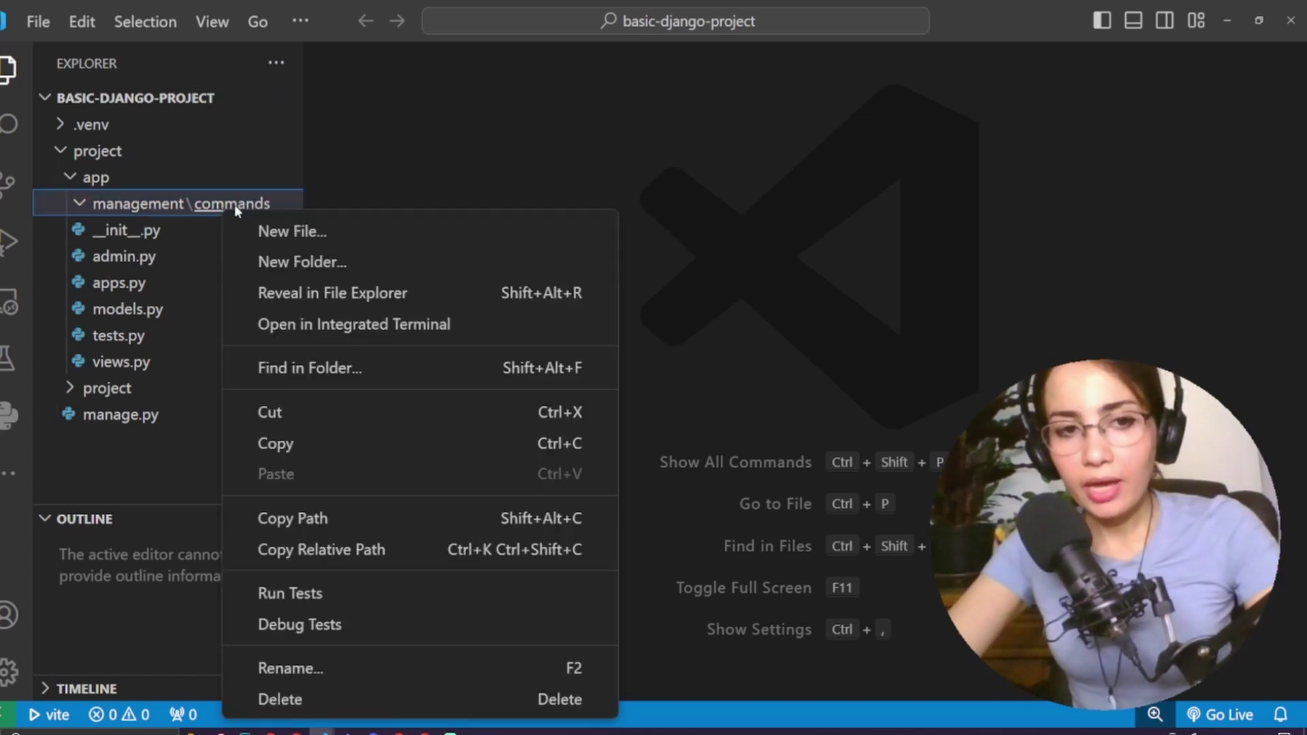
pyautogui.click(292, 231)
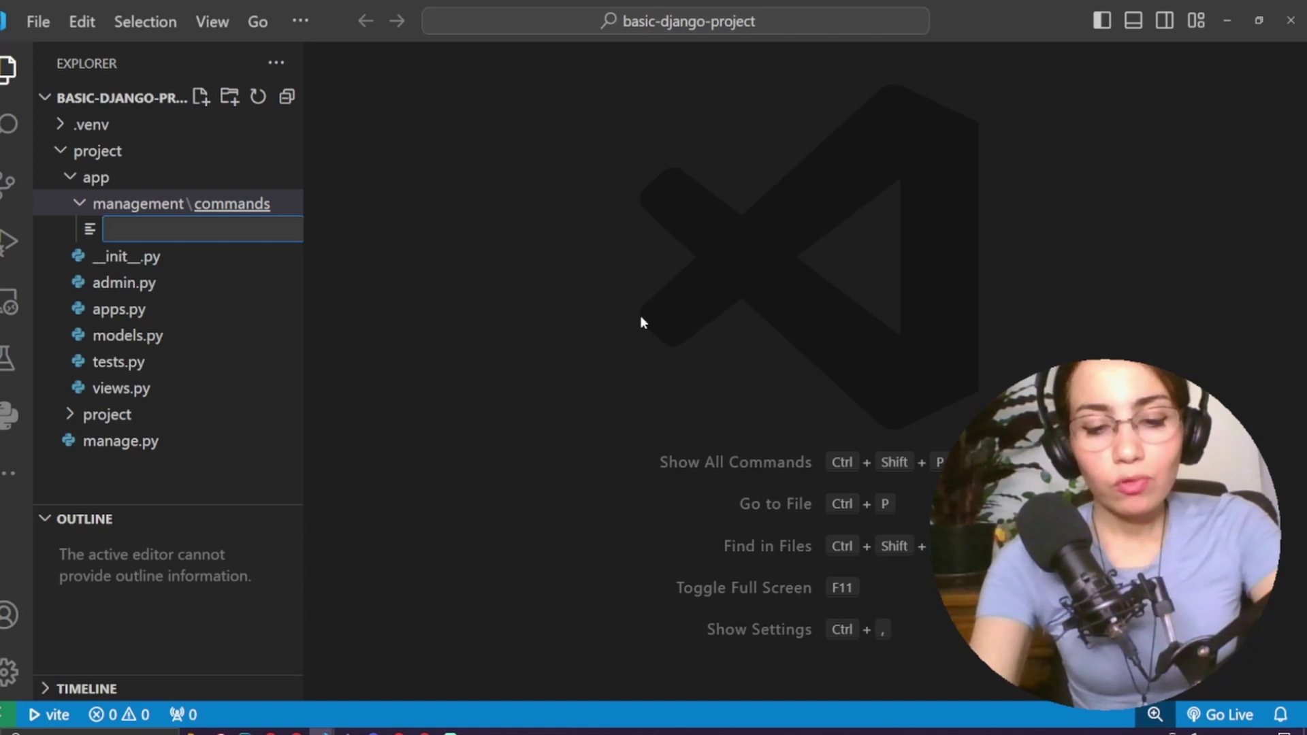
pyautogui.write('migratestart')
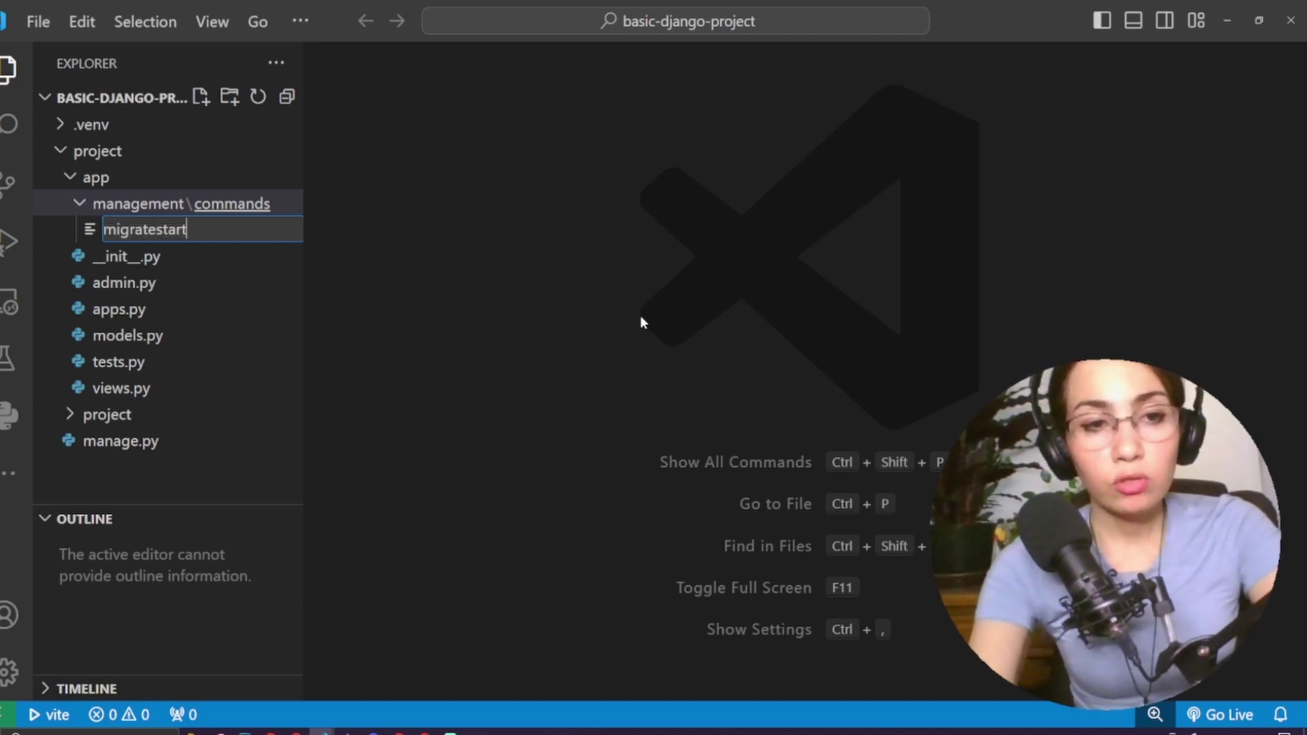
pyautogui.write('.py')
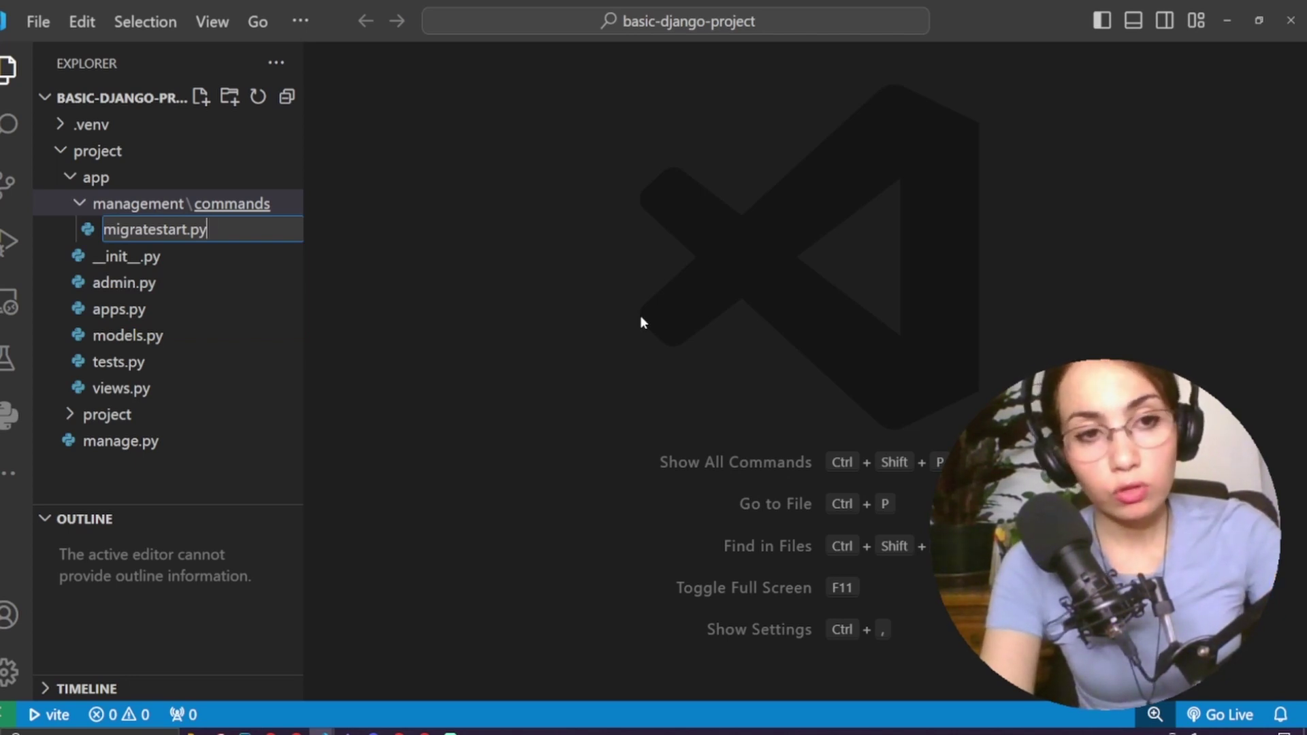
pyautogui.press('Return')
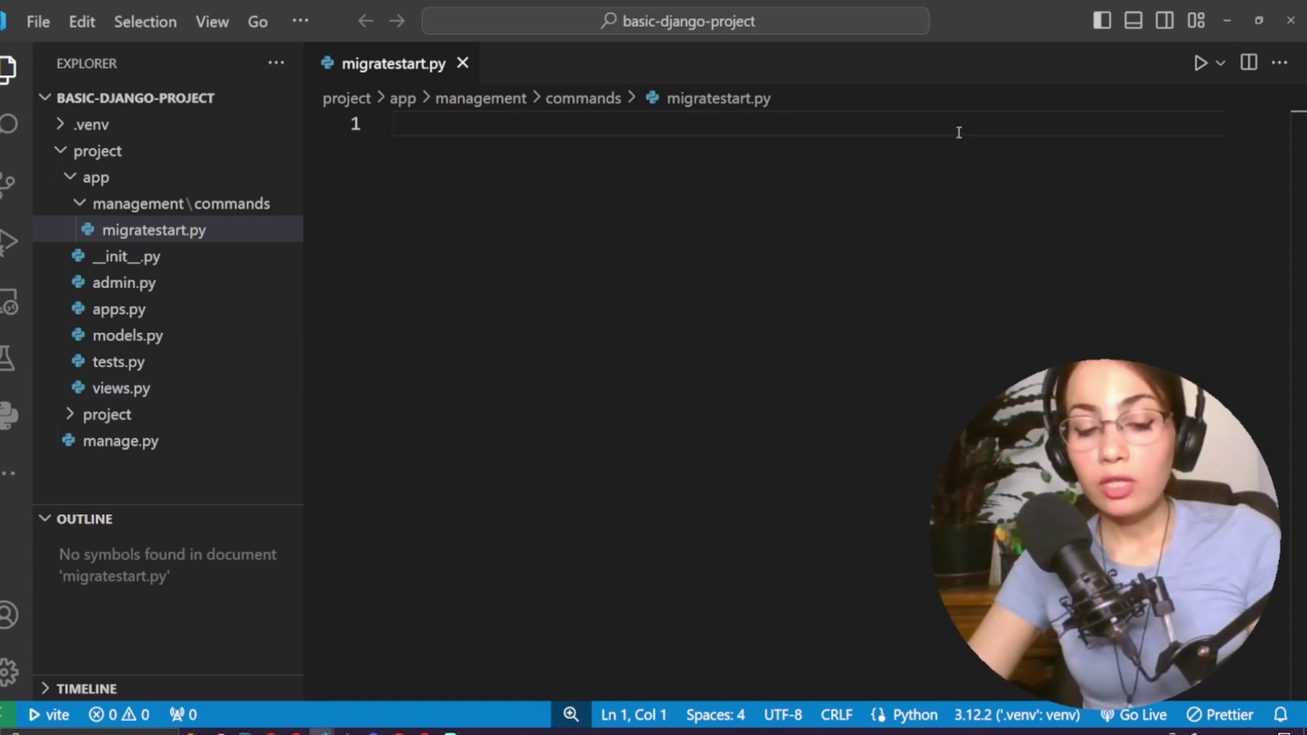
# Copy 'from django.core.management.base import BaseCommand' from the Django docs' closepoll.py example
pyautogui.hotkey('alt', 'Tab')
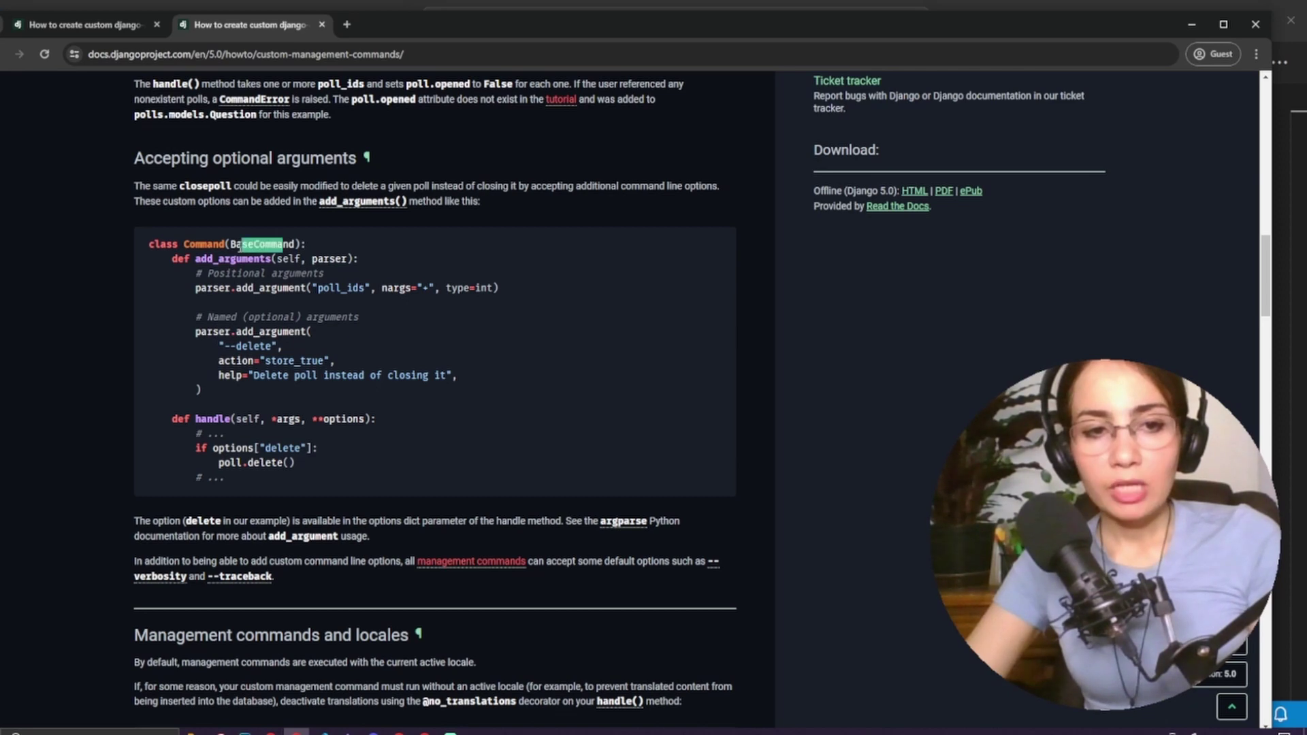
pyautogui.scroll(8, 265, 243)
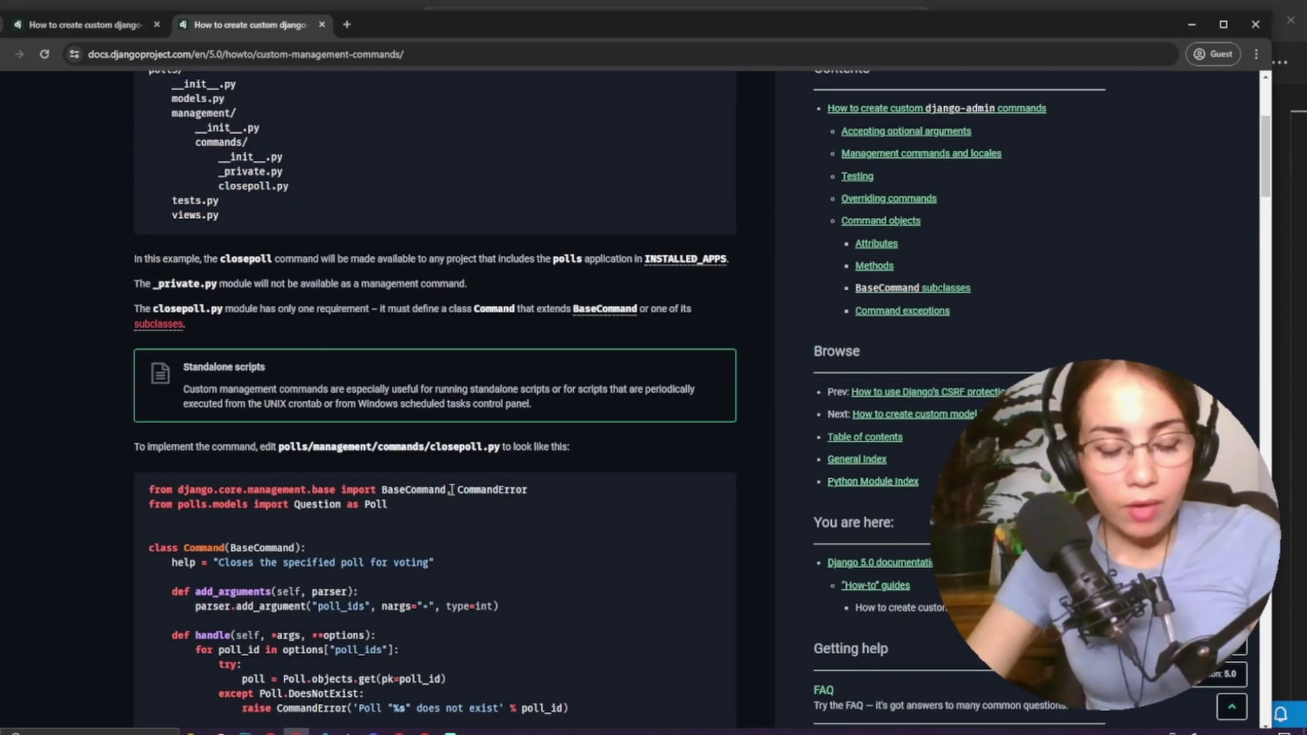
pyautogui.moveTo(444, 490); pyautogui.dragTo(260, 494)
pyautogui.moveTo(449, 491); pyautogui.dragTo(159, 502)
pyautogui.hotkey('ctrl', 'c')
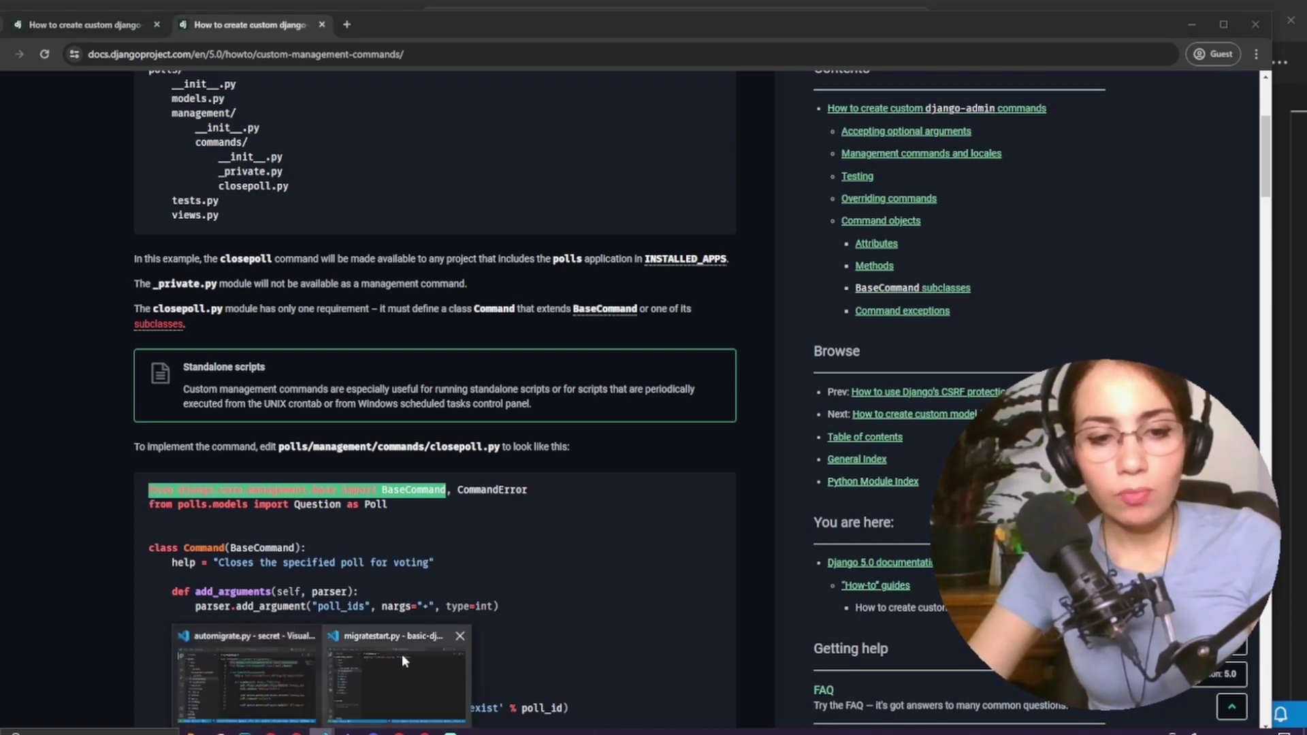
# Paste the BaseCommand import into migratestart.py and define class Command(BaseCommand)
pyautogui.click(401, 655)
pyautogui.hotkey('ctrl', 'v')
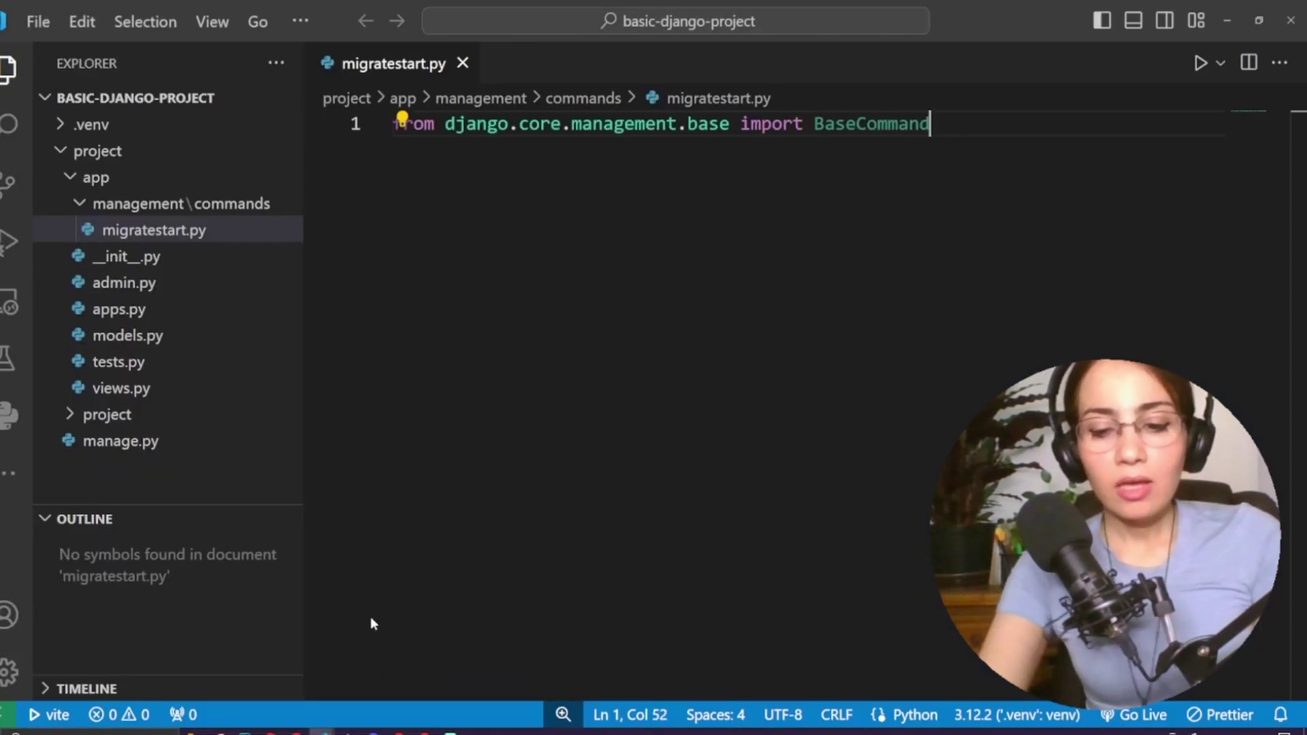
pyautogui.press('Return')
pyautogui.press('Return')
pyautogui.write('class ')
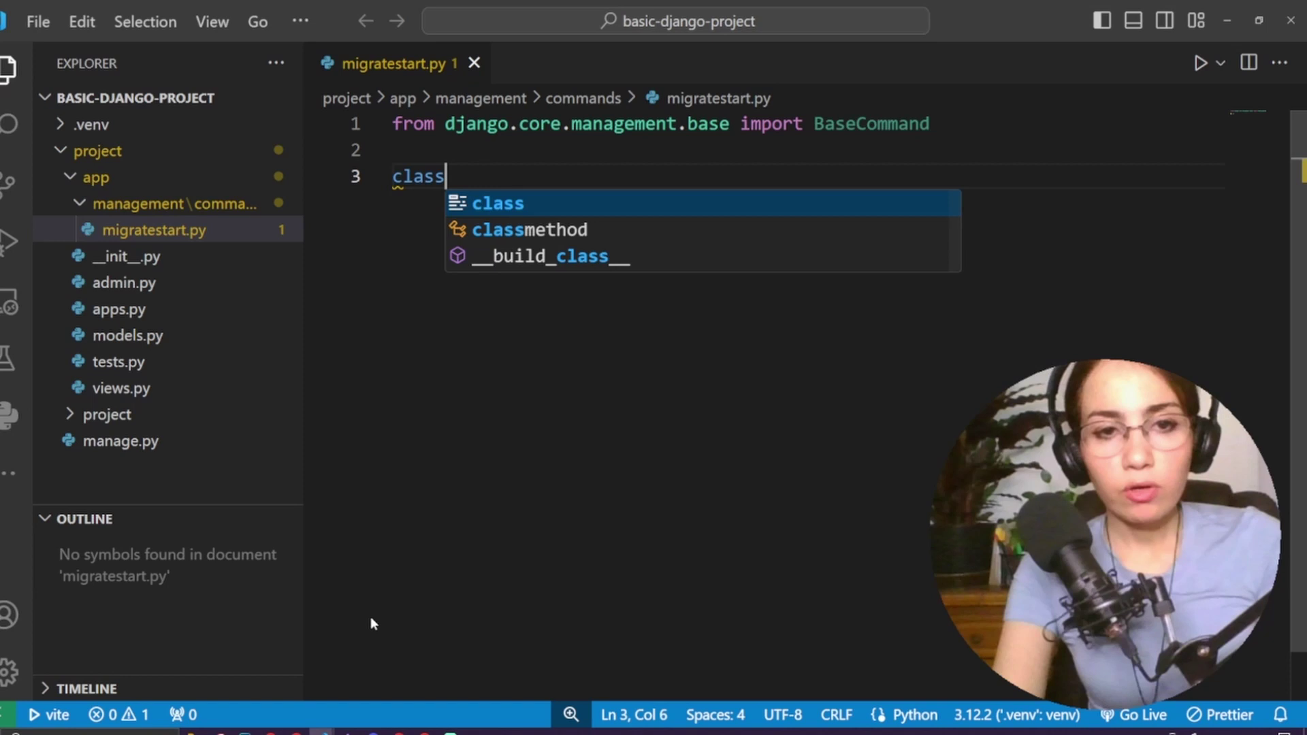
pyautogui.write('Command(Bas')
pyautogui.press('Tab')
pyautogui.write('):')
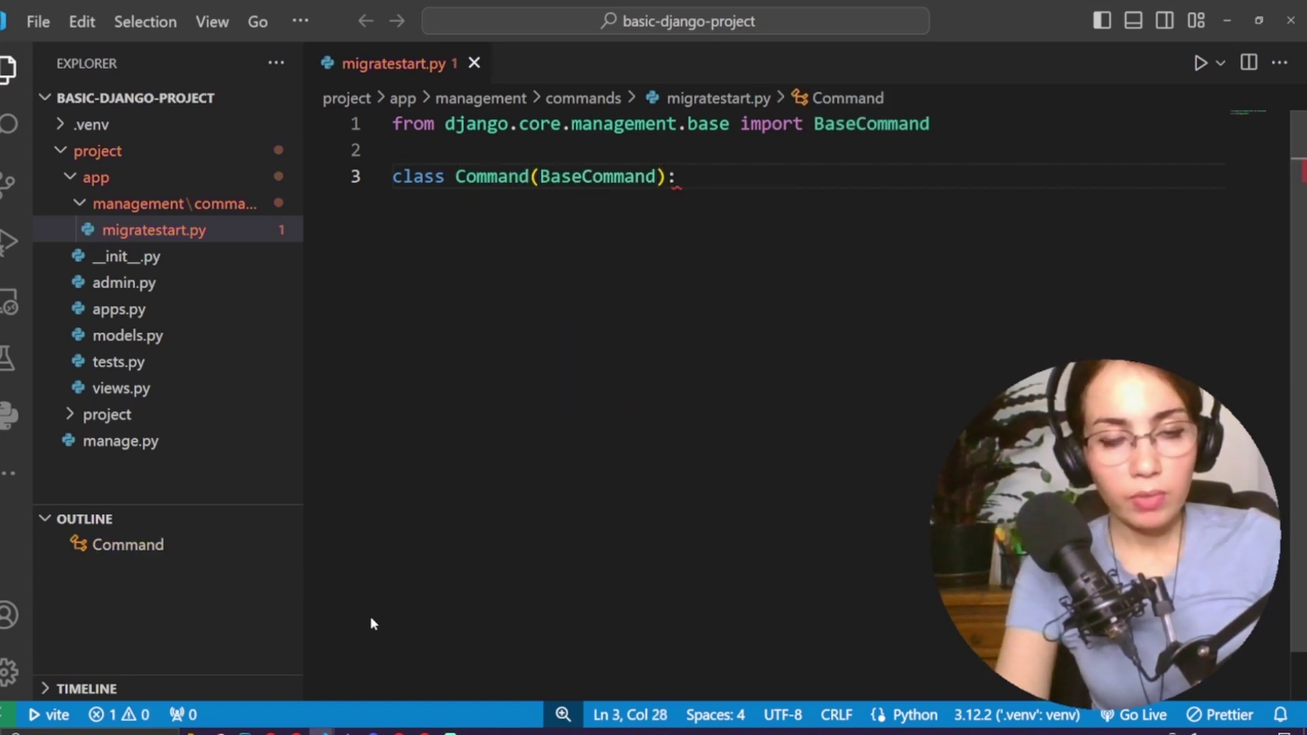
pyautogui.press('Return')
pyautogui.press('Return')
pyautogui.click(602, 175)
pyautogui.press('Down')
# Add a 'def handle(self, *args, **kwargs):' method to the Command class, fixing typos
pyautogui.click(758, 181)
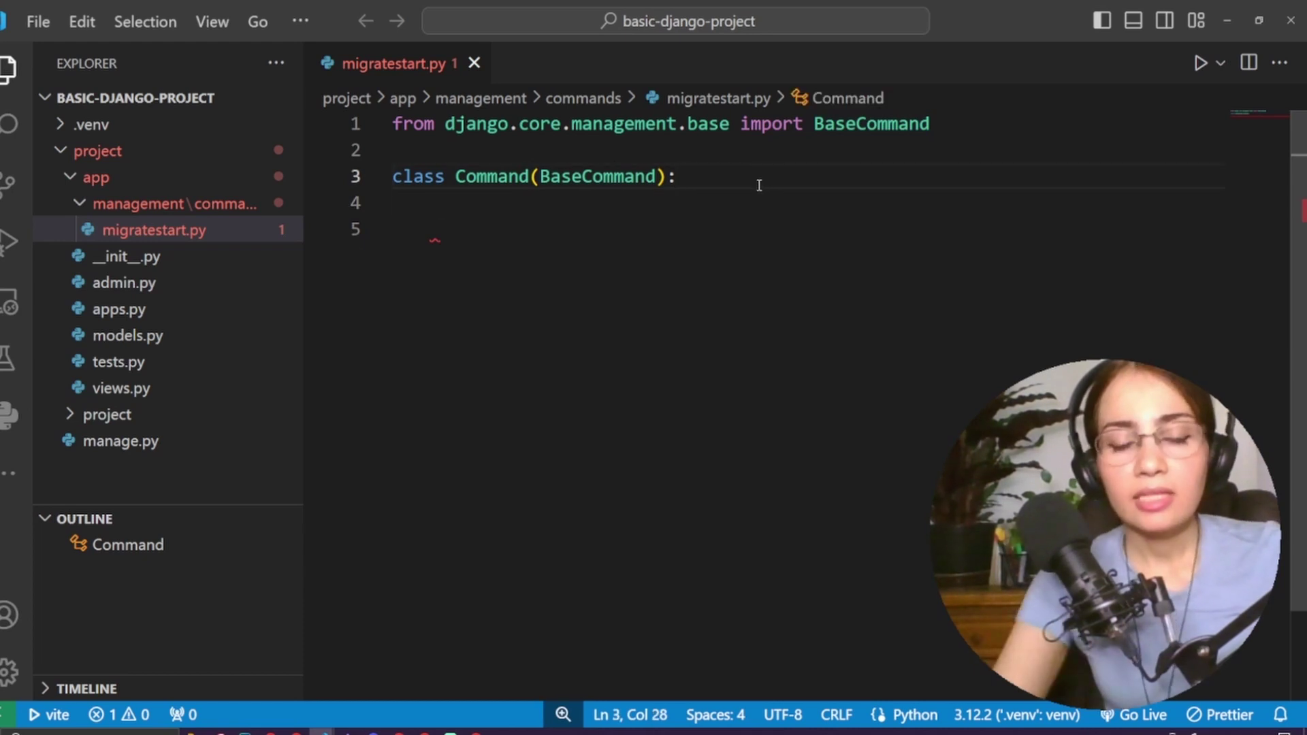
pyautogui.press('Return')
pyautogui.write('def handle(')
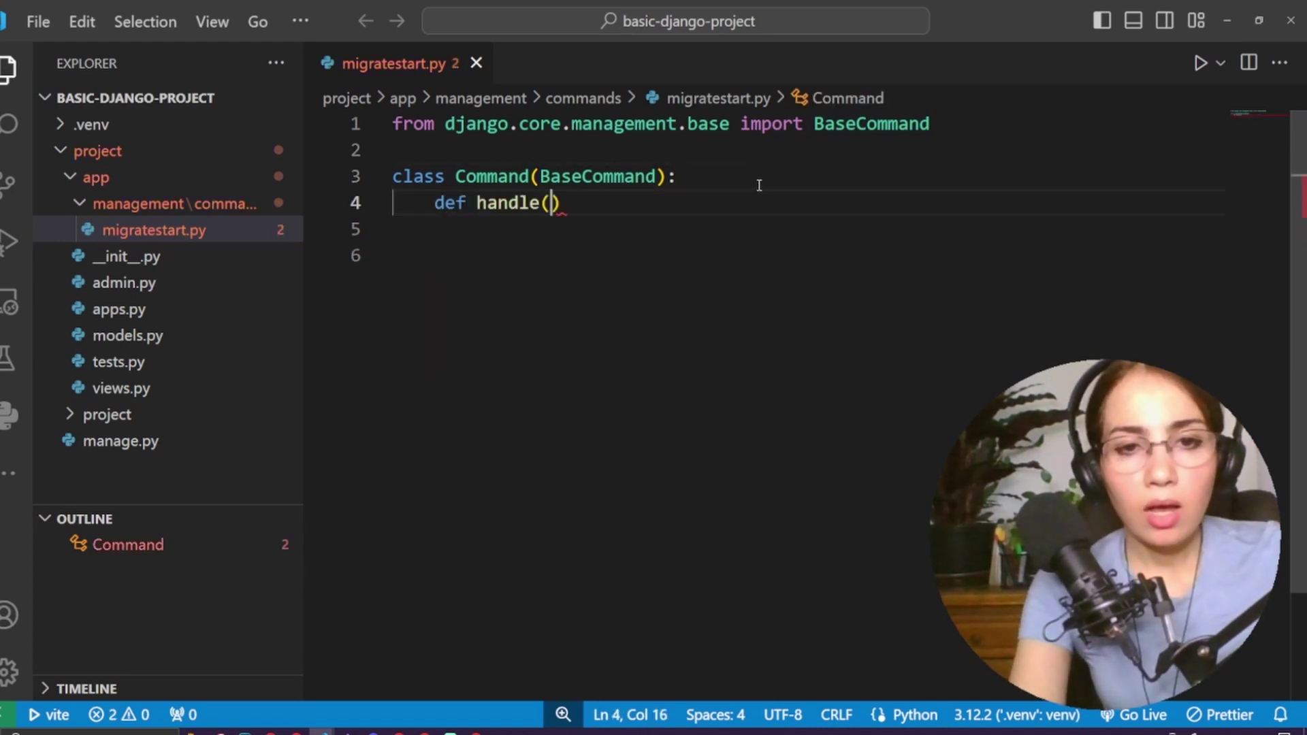
pyautogui.write('sle')
pyautogui.press('BackSpace')
pyautogui.press('BackSpace')
pyautogui.write('elf,')
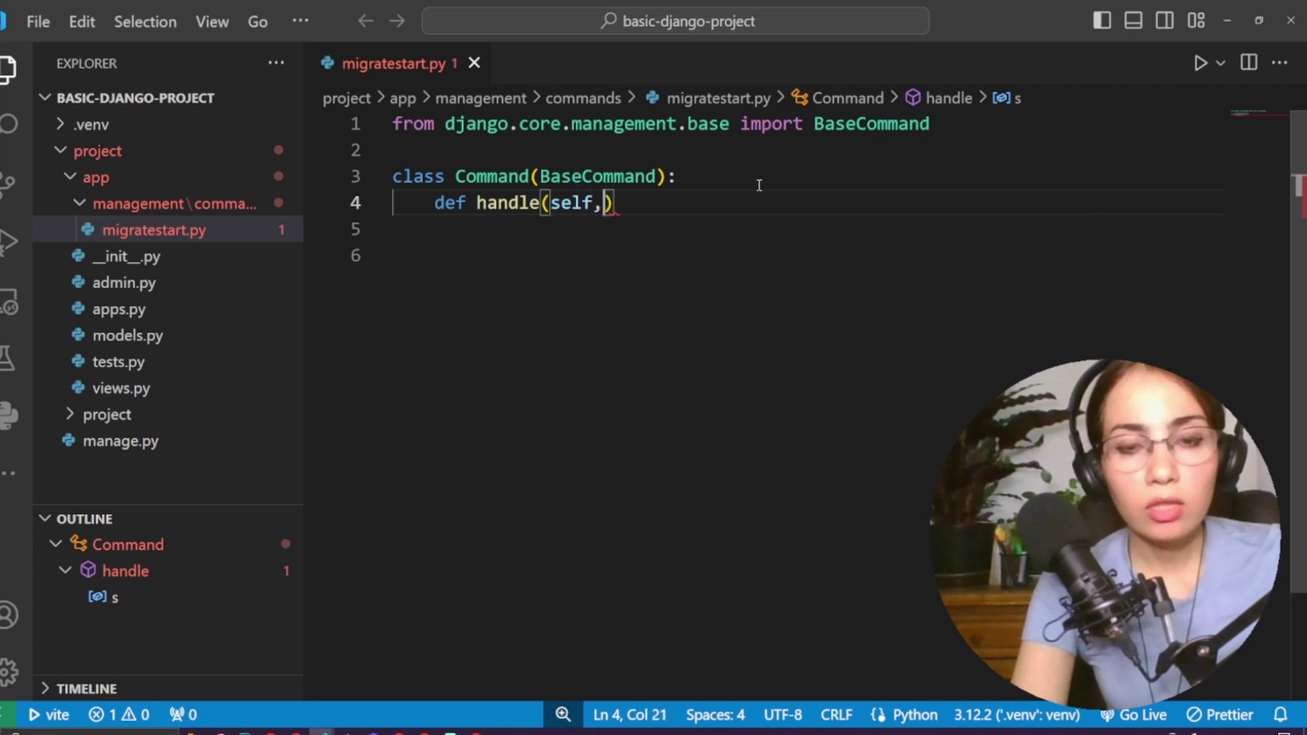
pyautogui.press('Left')
pyautogui.press('Down')
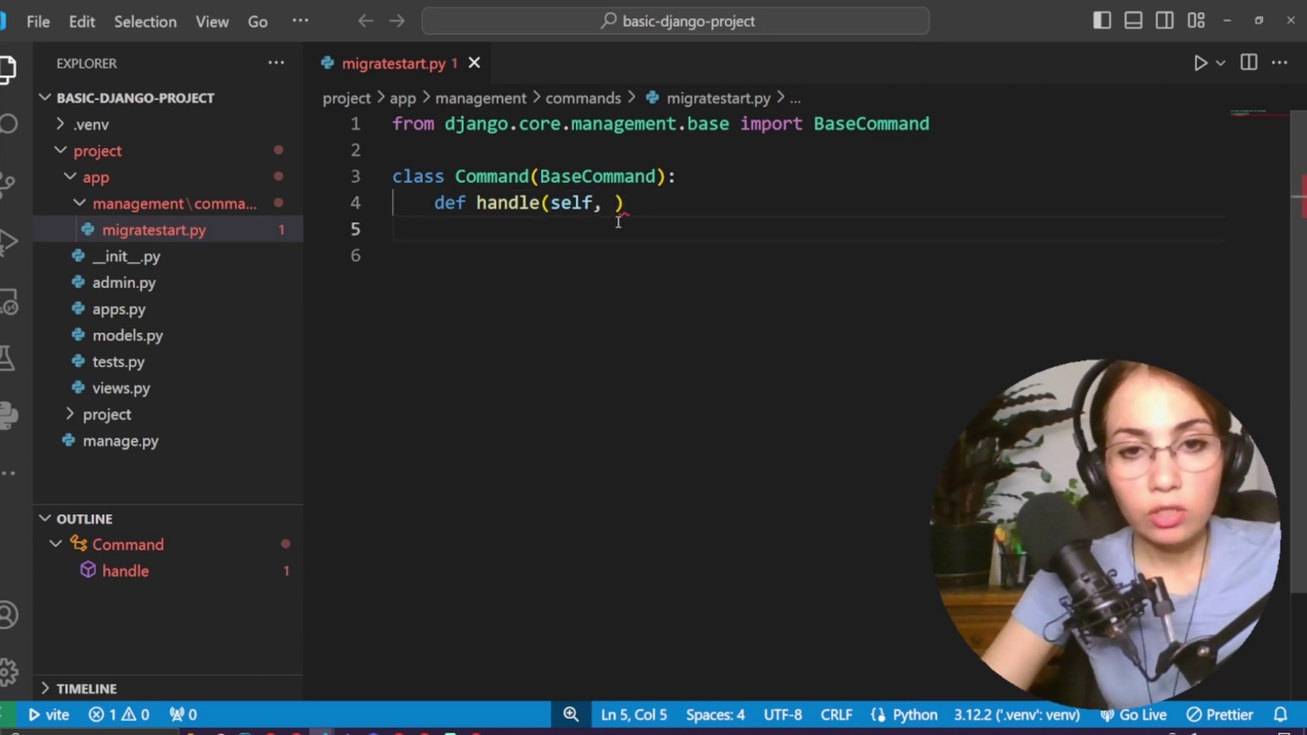
pyautogui.press('Up')
pyautogui.press('Down')
pyautogui.press('Up')
pyautogui.press('Left')
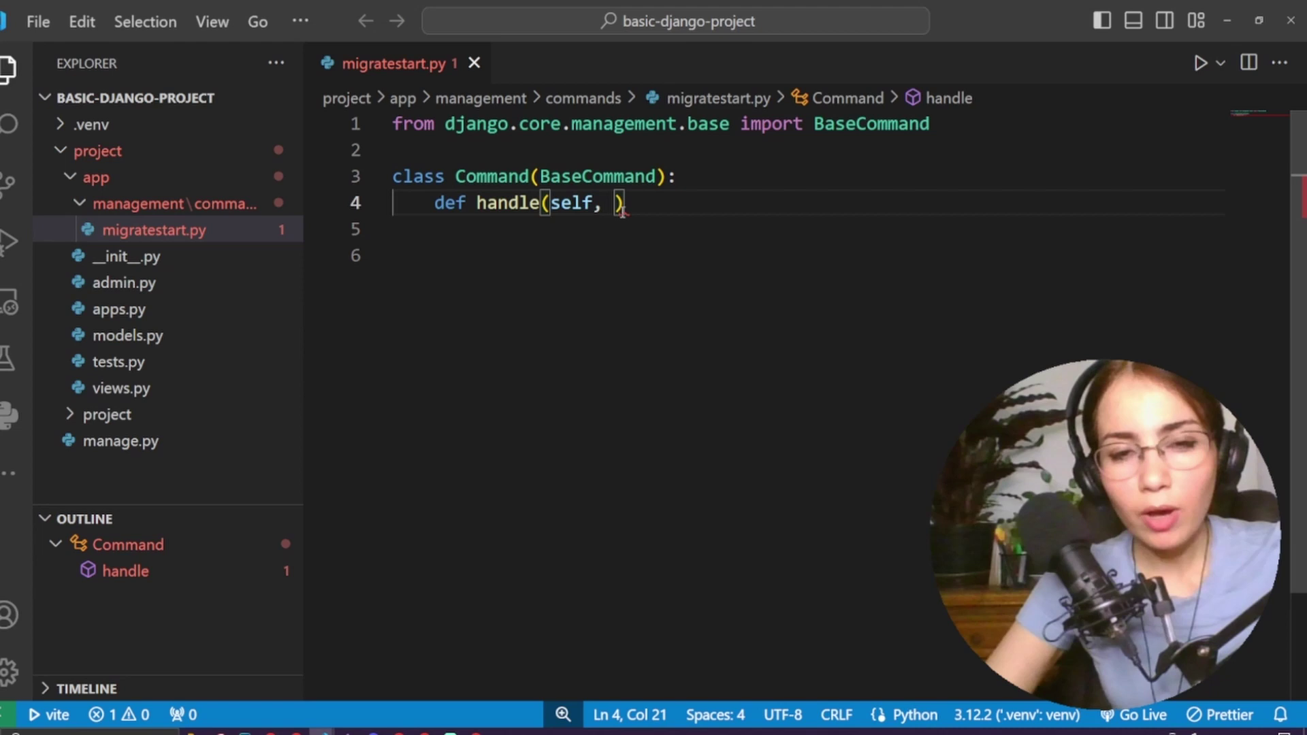
pyautogui.write('*args, **kwargs')
pyautogui.press('End')
pyautogui.write(':')
pyautogui.press('Return')
pyautogui.press('Return')
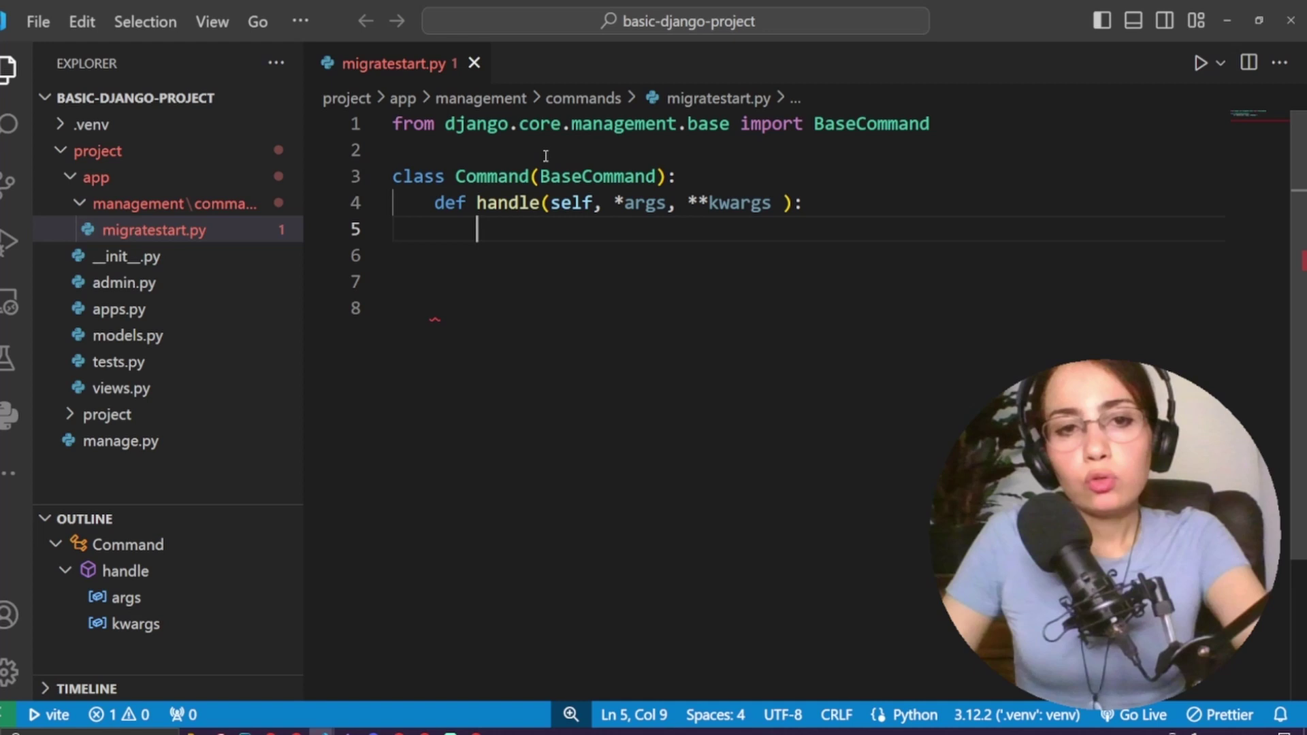
# Add 'from django.core.management import call_command' on line 2
pyautogui.click(567, 149)
pyautogui.write('from ')
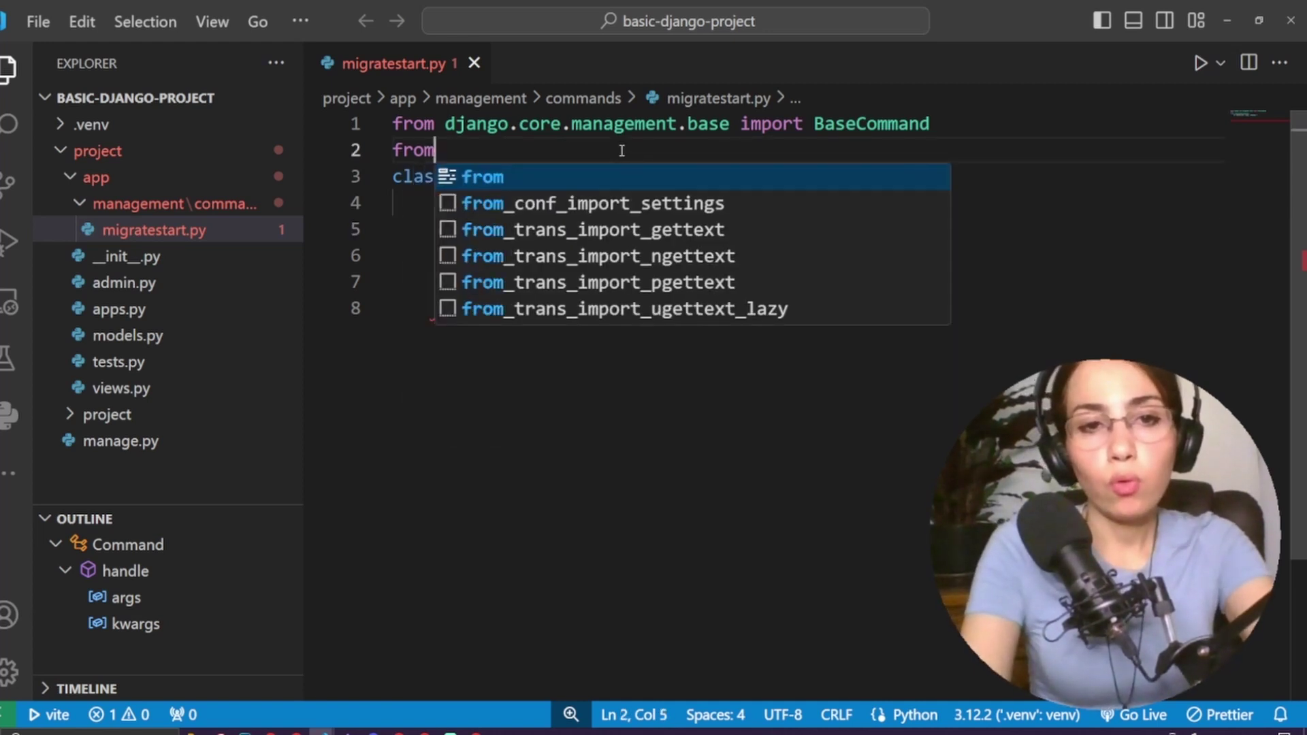
pyautogui.write('django.')
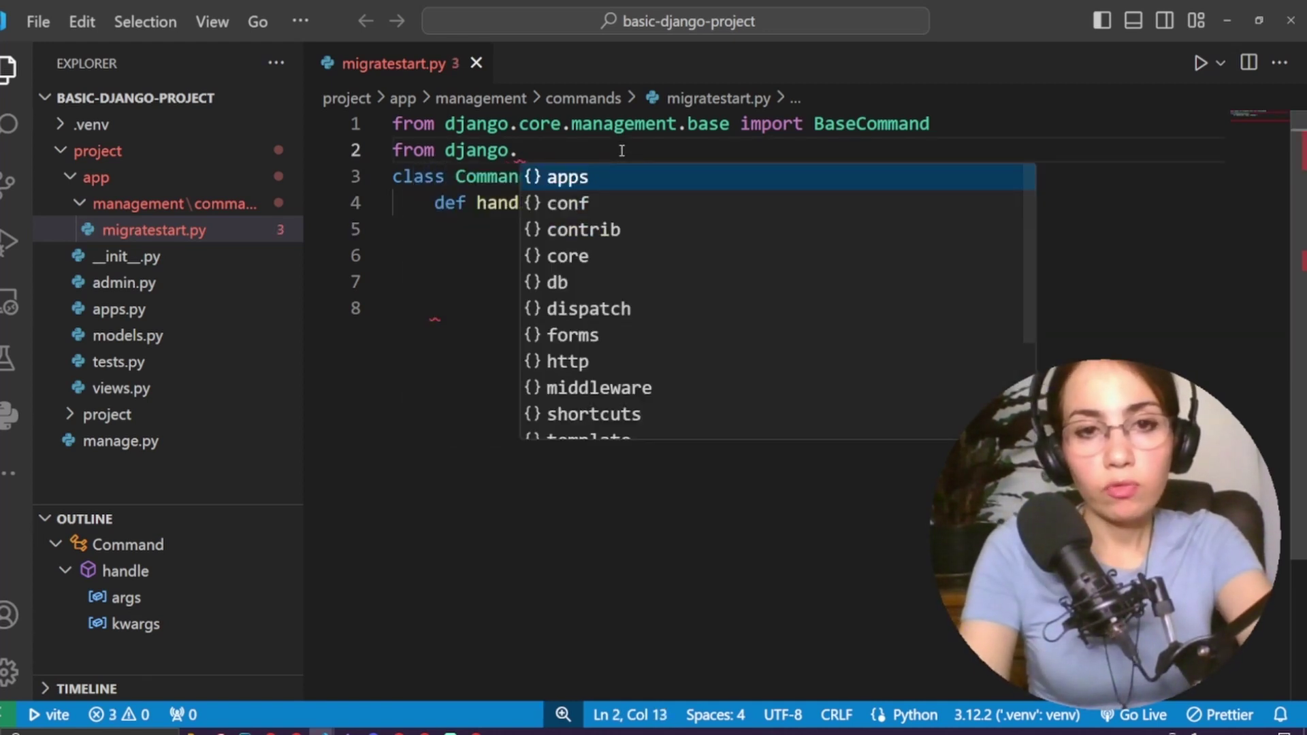
pyautogui.write('core.ma')
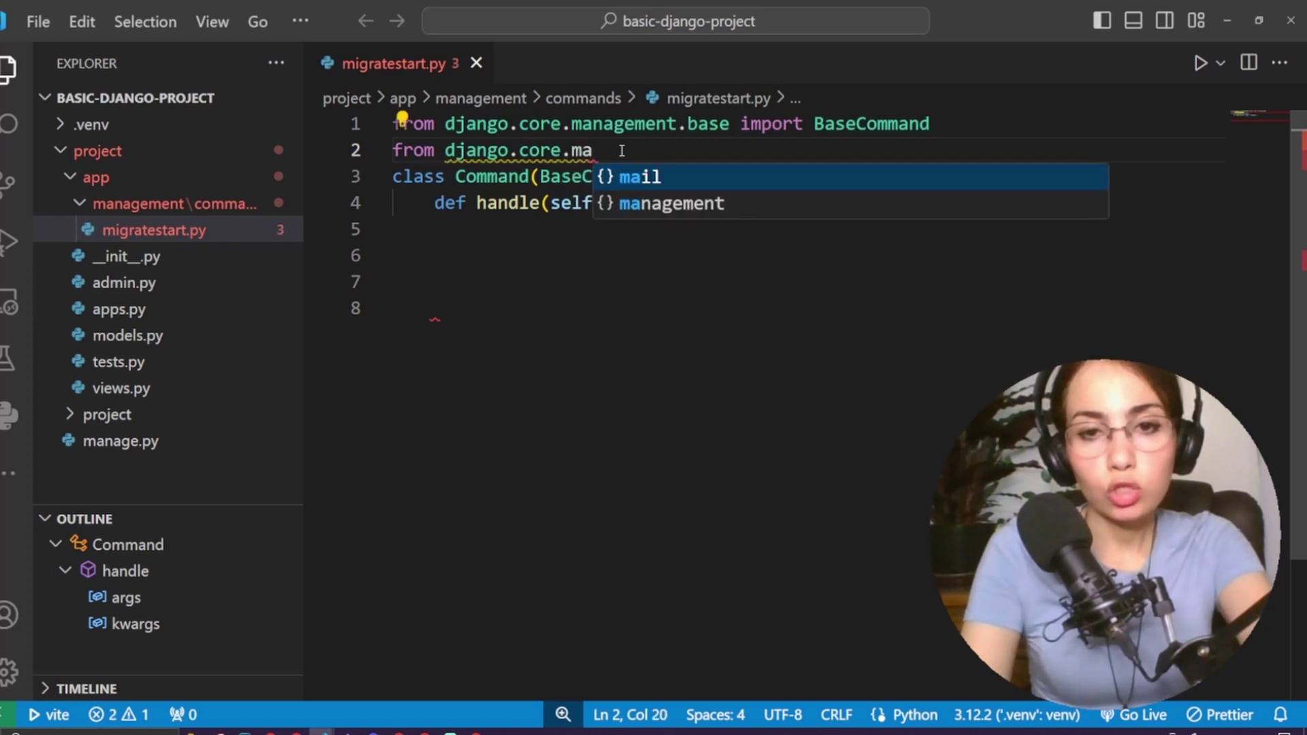
pyautogui.press('Down')
pyautogui.press('Tab')
pyautogui.write('import cal')
pyautogui.press('Tab')
# Make handle call call_command('makemigrations')
pyautogui.click(538, 234)
pyautogui.write('cal')
pyautogui.press('Tab')
pyautogui.write('("')
pyautogui.click(563, 229)
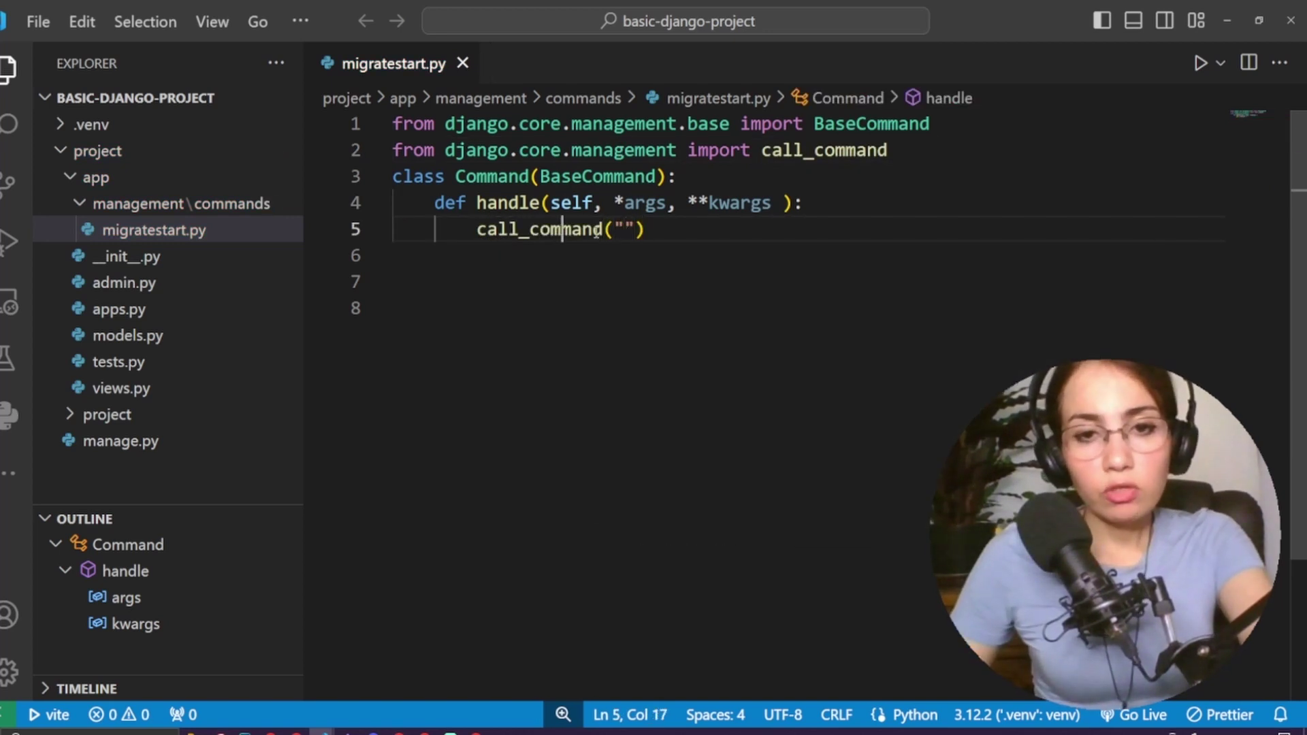
pyautogui.click(623, 229)
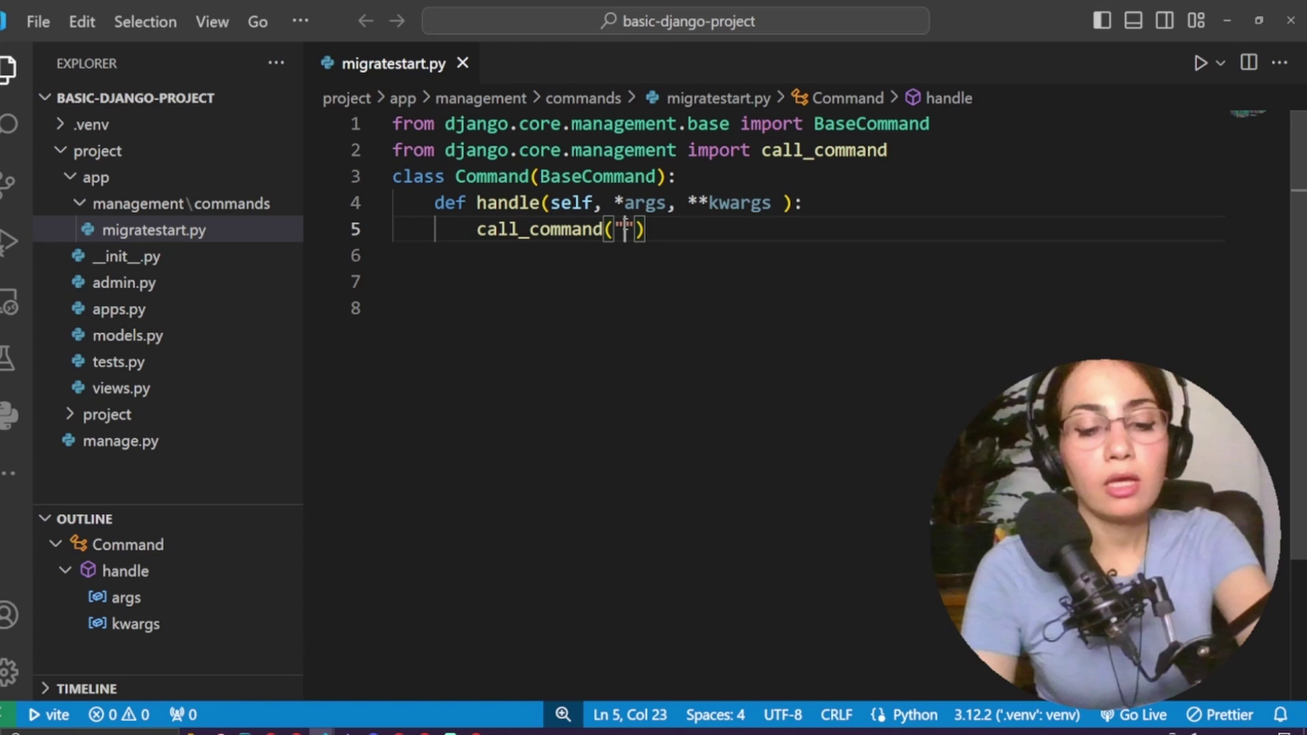
pyautogui.write('makem')
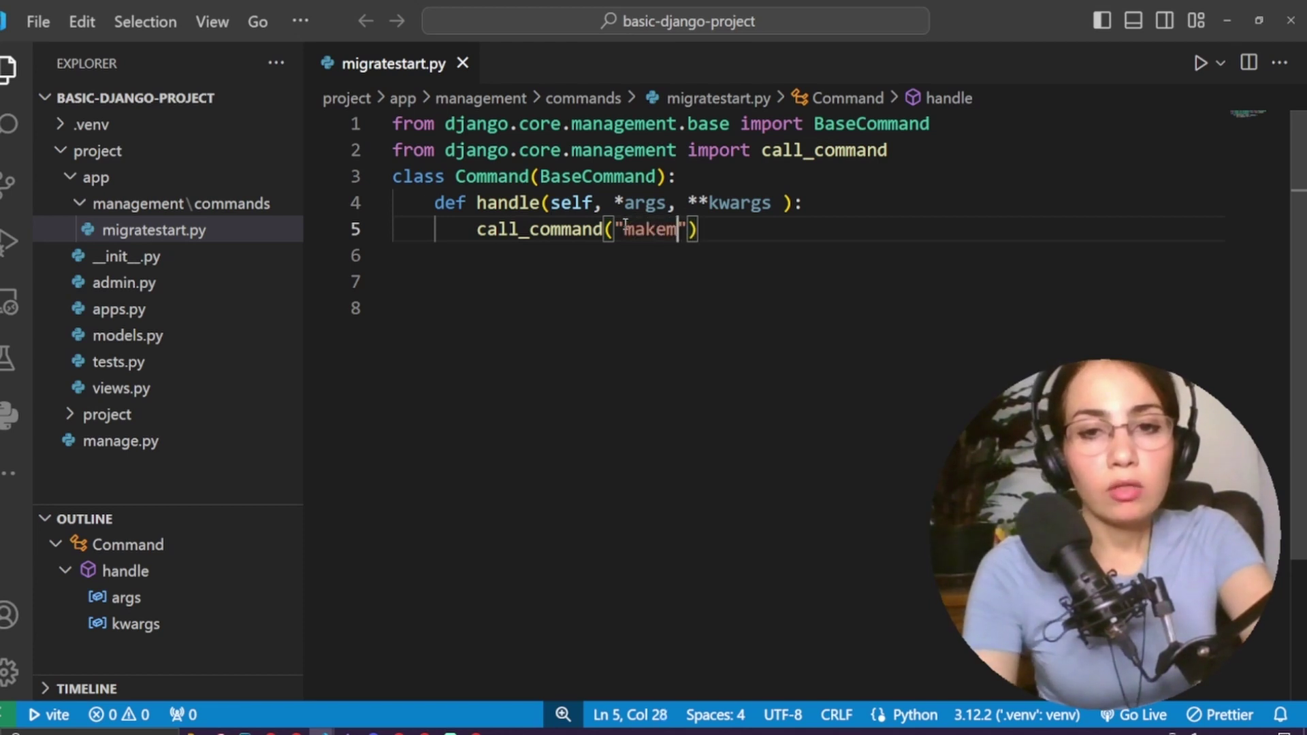
pyautogui.write('i')
pyautogui.write('gration')
pyautogui.write('s')
pyautogui.press('End')
pyautogui.press('Return')
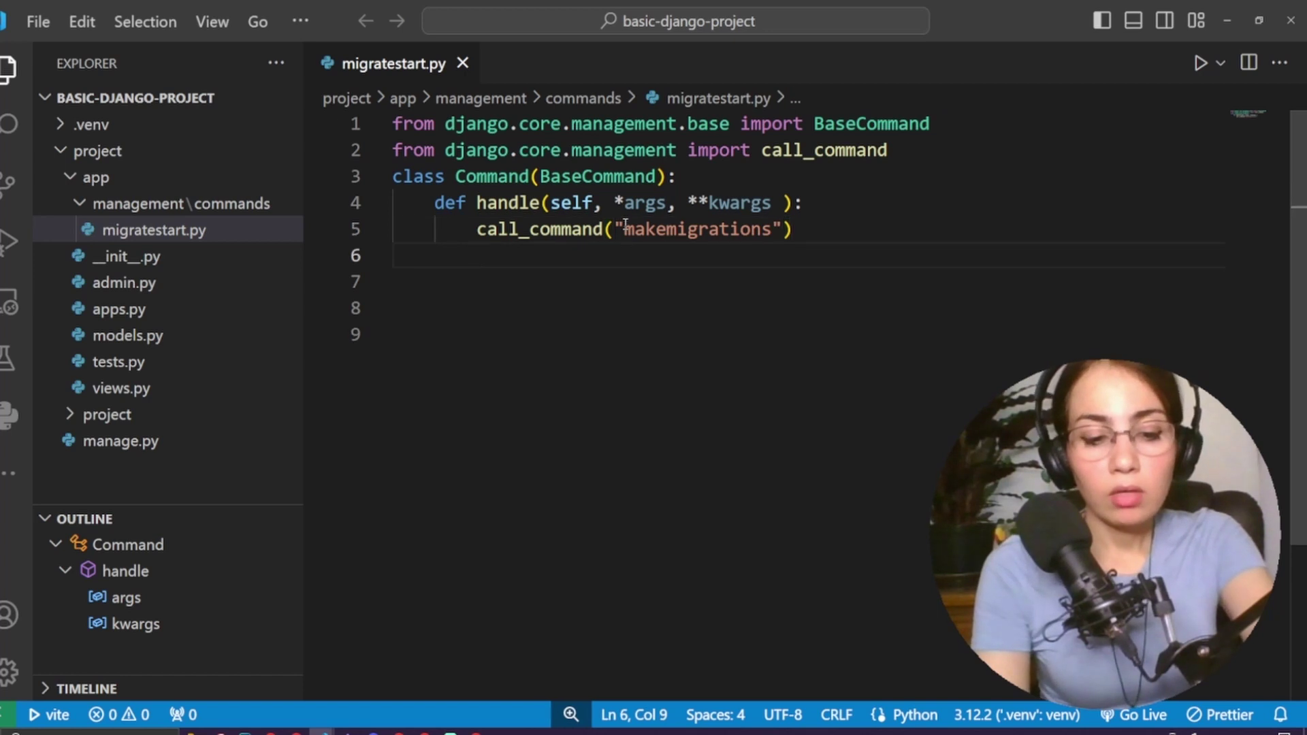
pyautogui.write('ca')
# Add call_command lines for migrate and runserver, then open the integrated terminal
pyautogui.press('Tab')
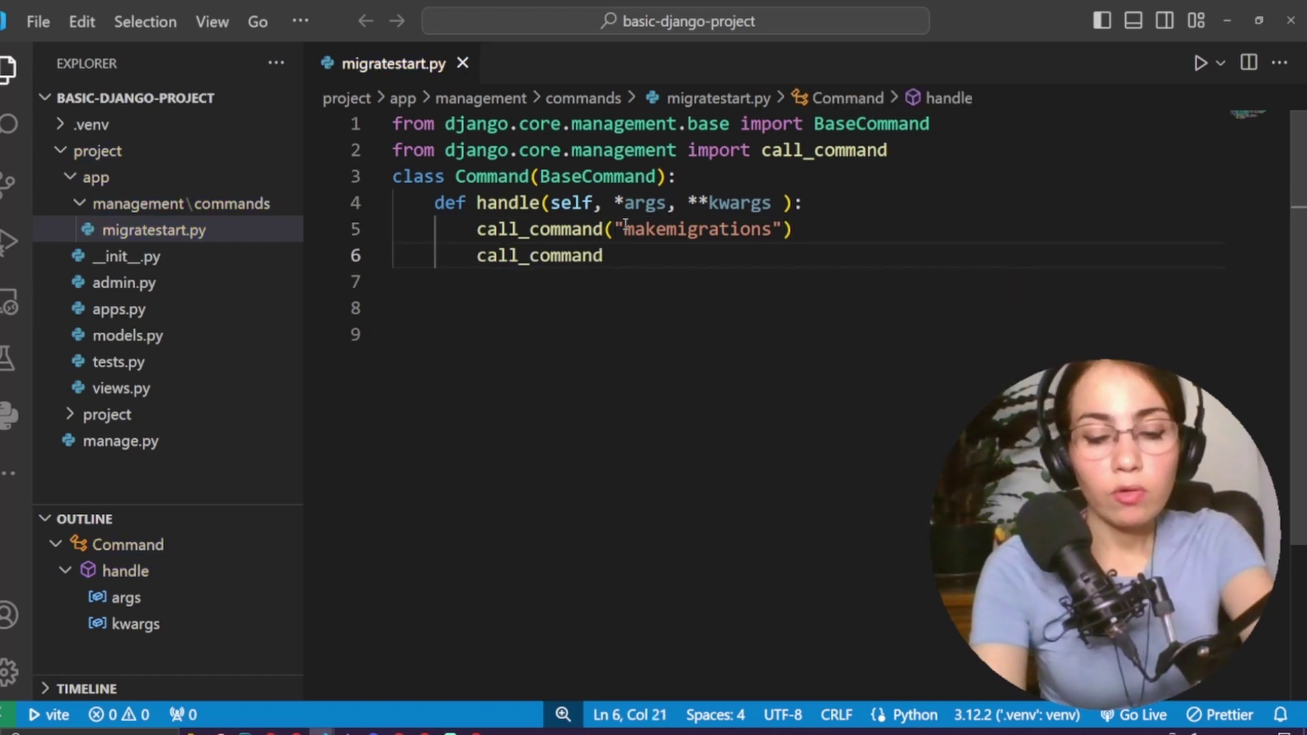
pyautogui.write('("migrat')
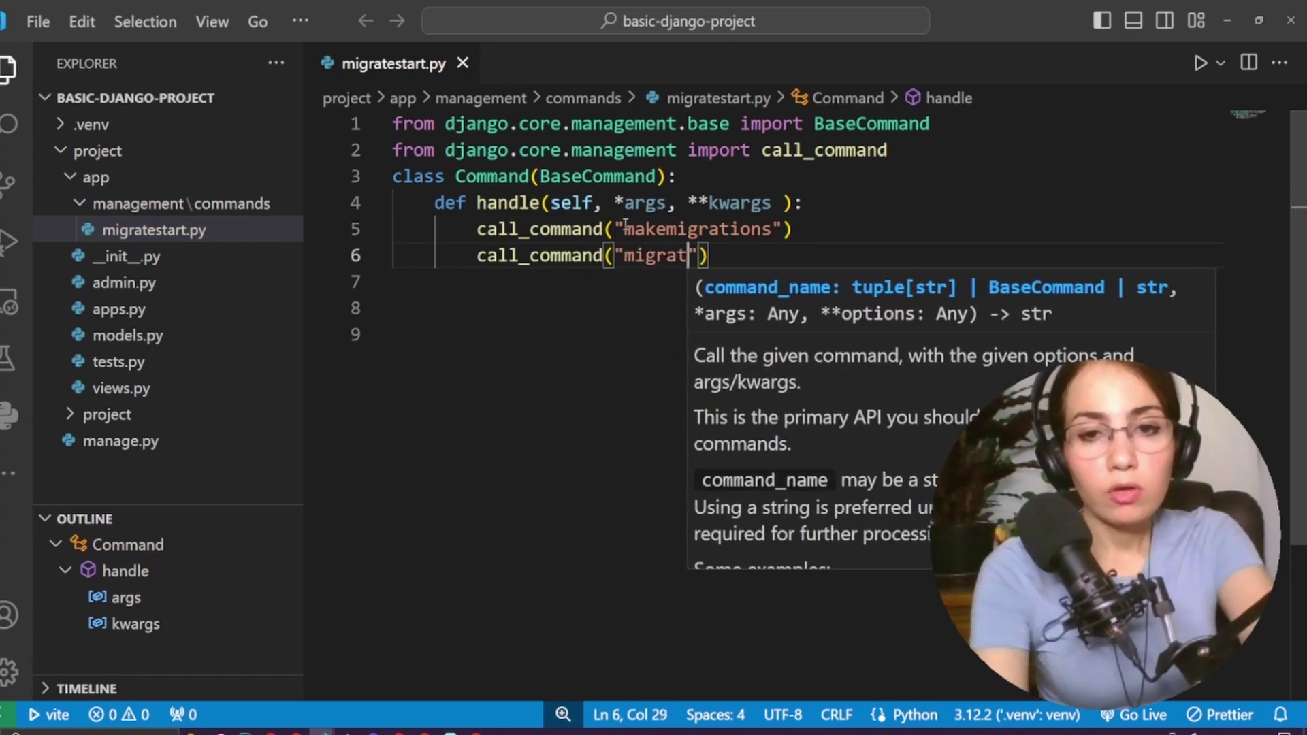
pyautogui.write('e")')
pyautogui.press('Return')
pyautogui.write('c')
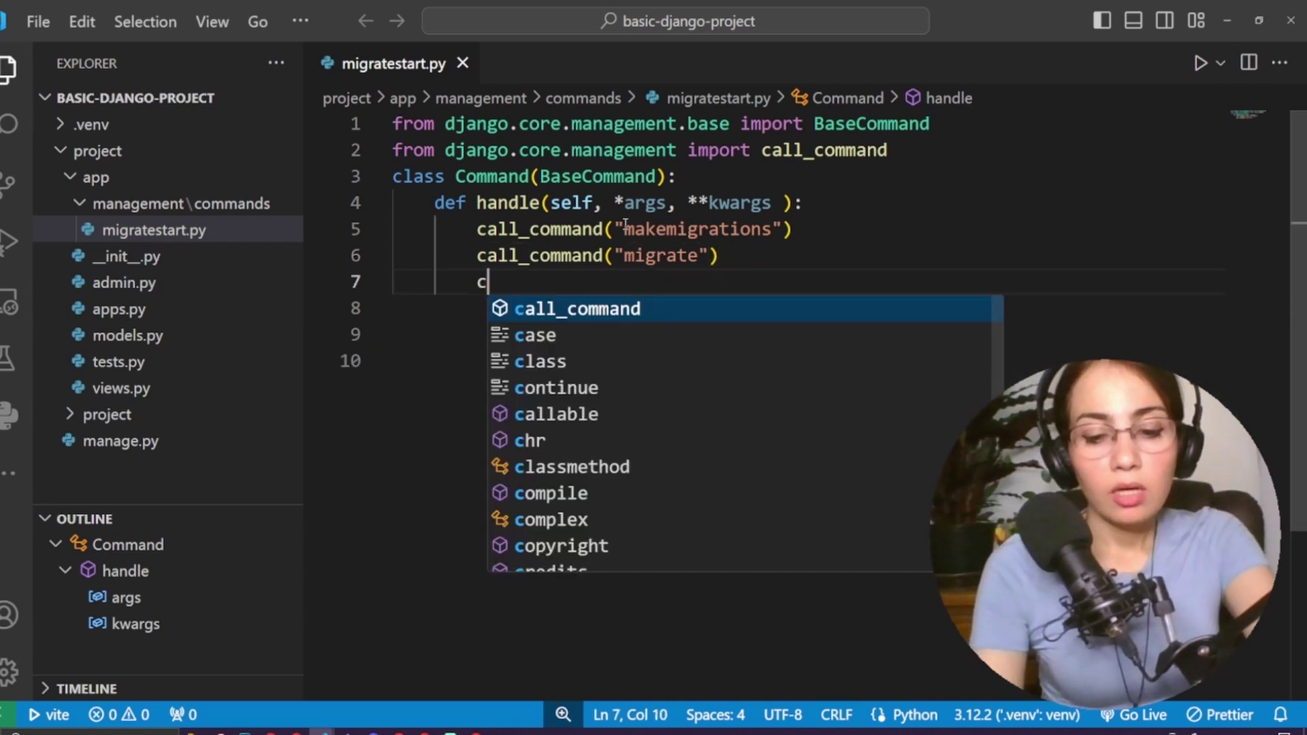
pyautogui.write('a')
pyautogui.press('Tab')
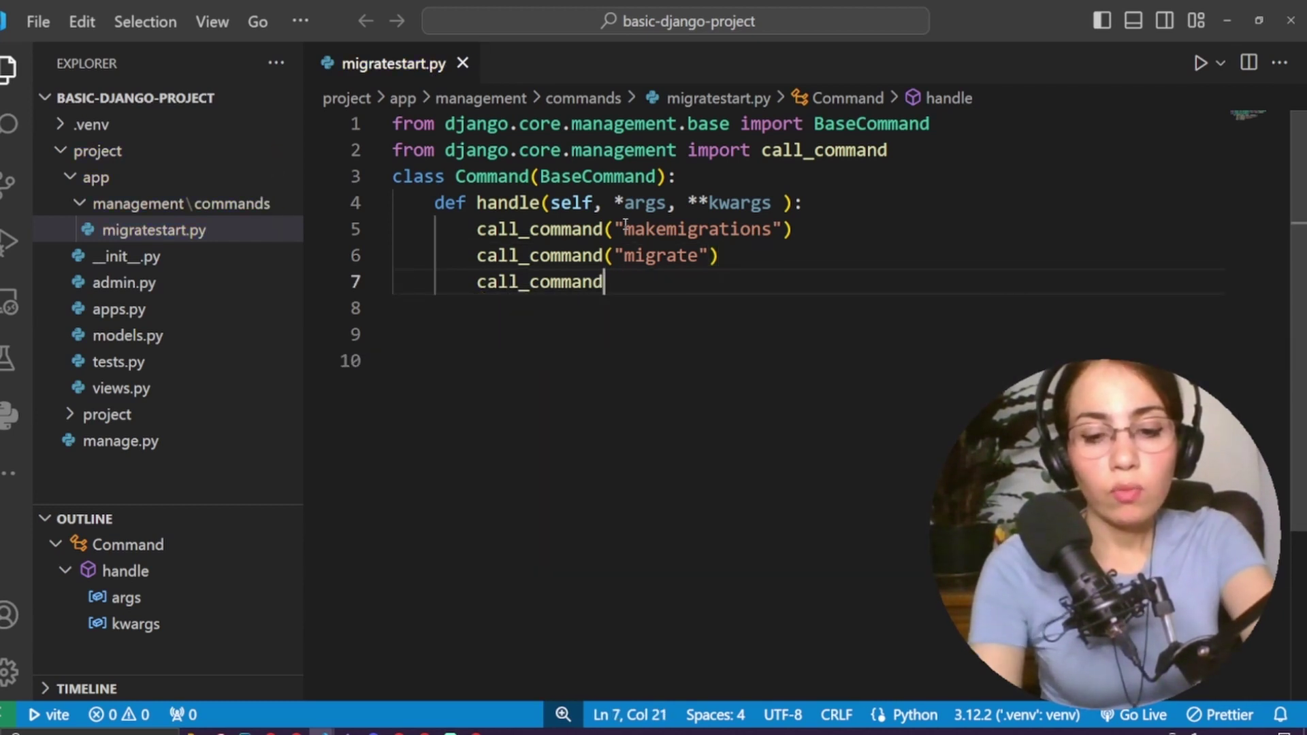
pyautogui.write('("ri')
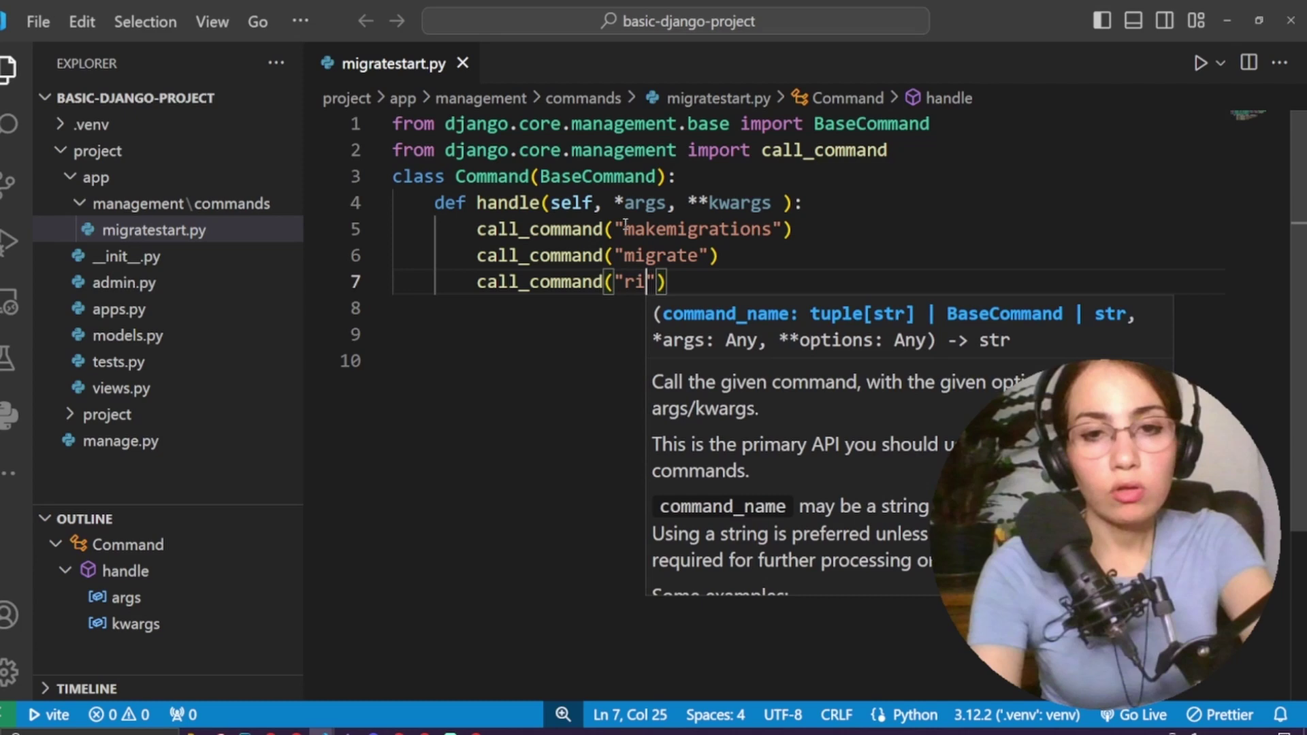
pyautogui.press('BackSpace')
pyautogui.write('unserve')
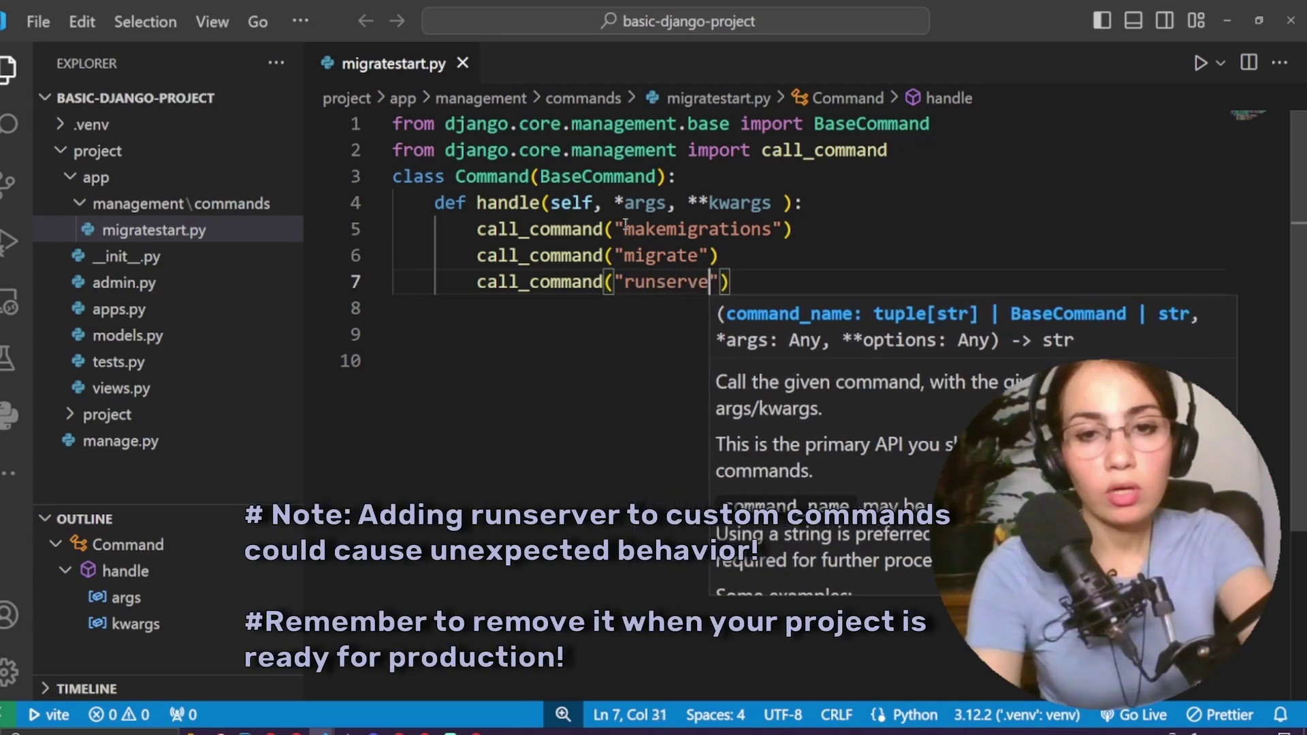
pyautogui.write('r')
pyautogui.press('End')
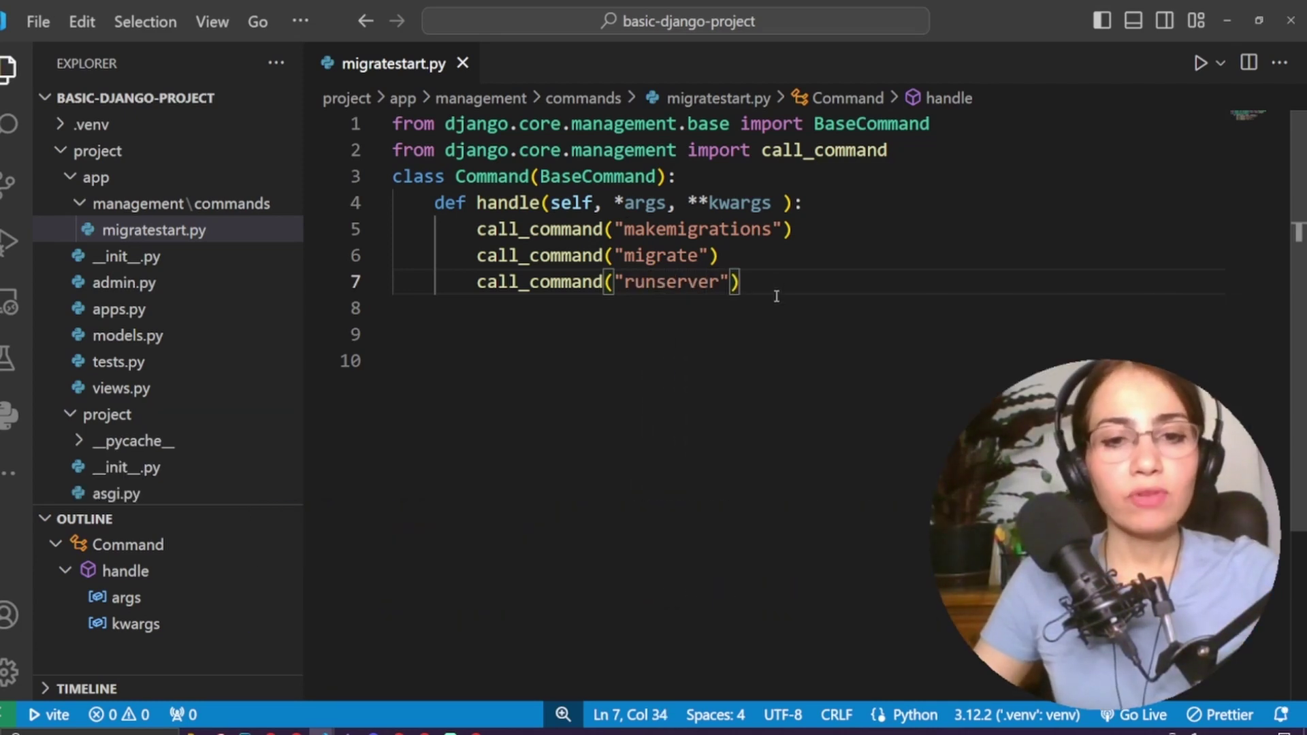
pyautogui.hotkey('ctrl', '`')
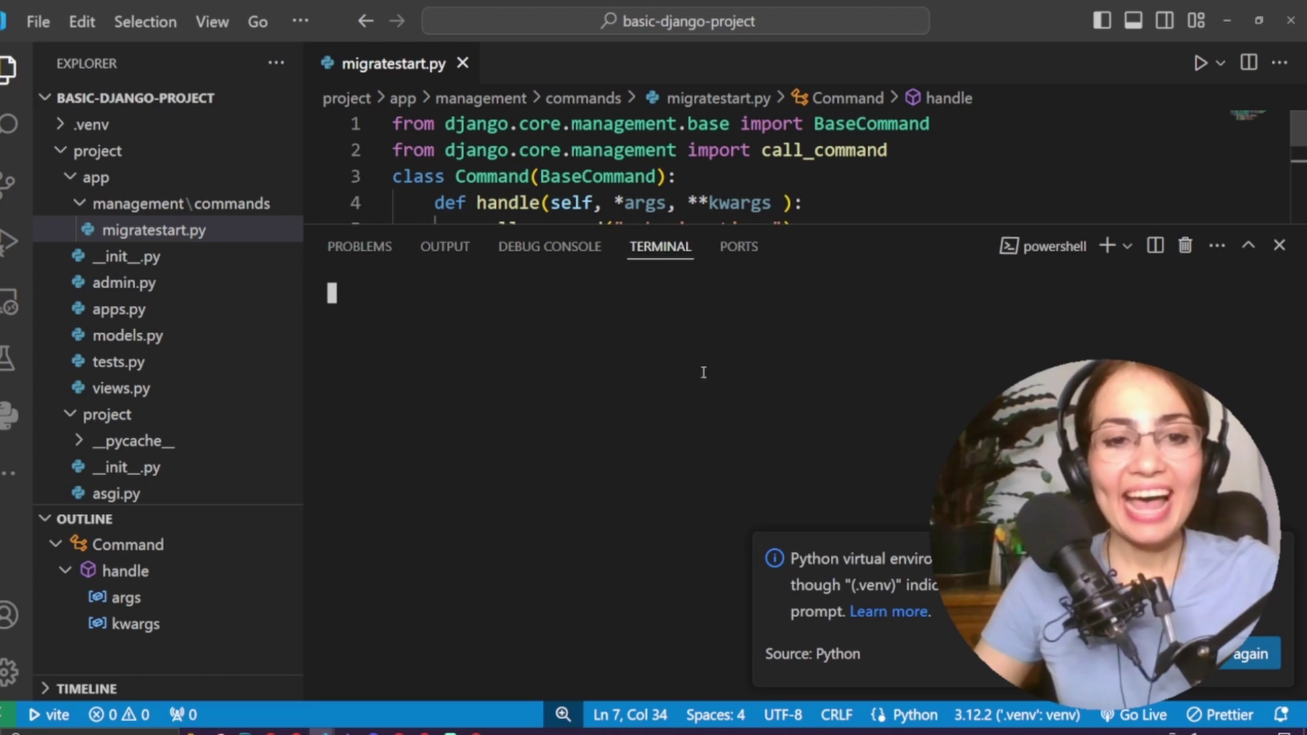
pyautogui.write('cd project')
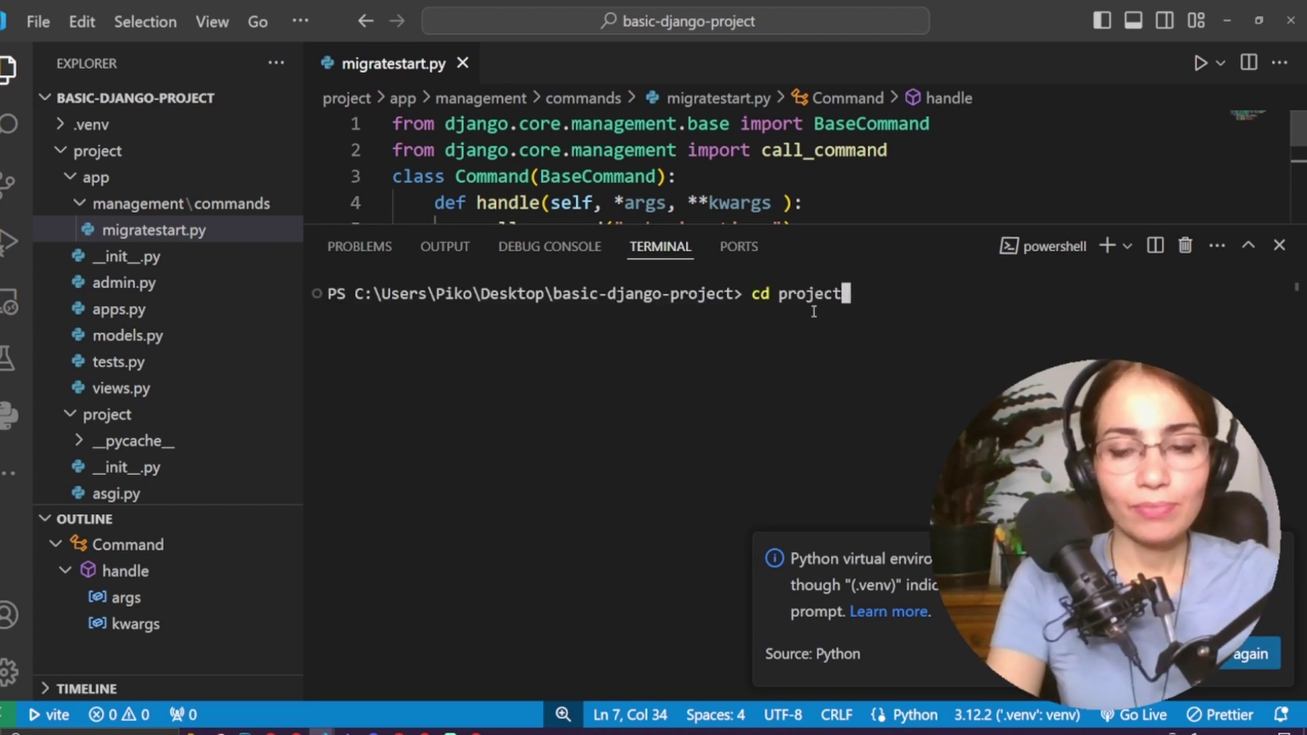
# Run 'cd project' and 'python manage.py migratestart', then enlarge the code area
pyautogui.press('Return')
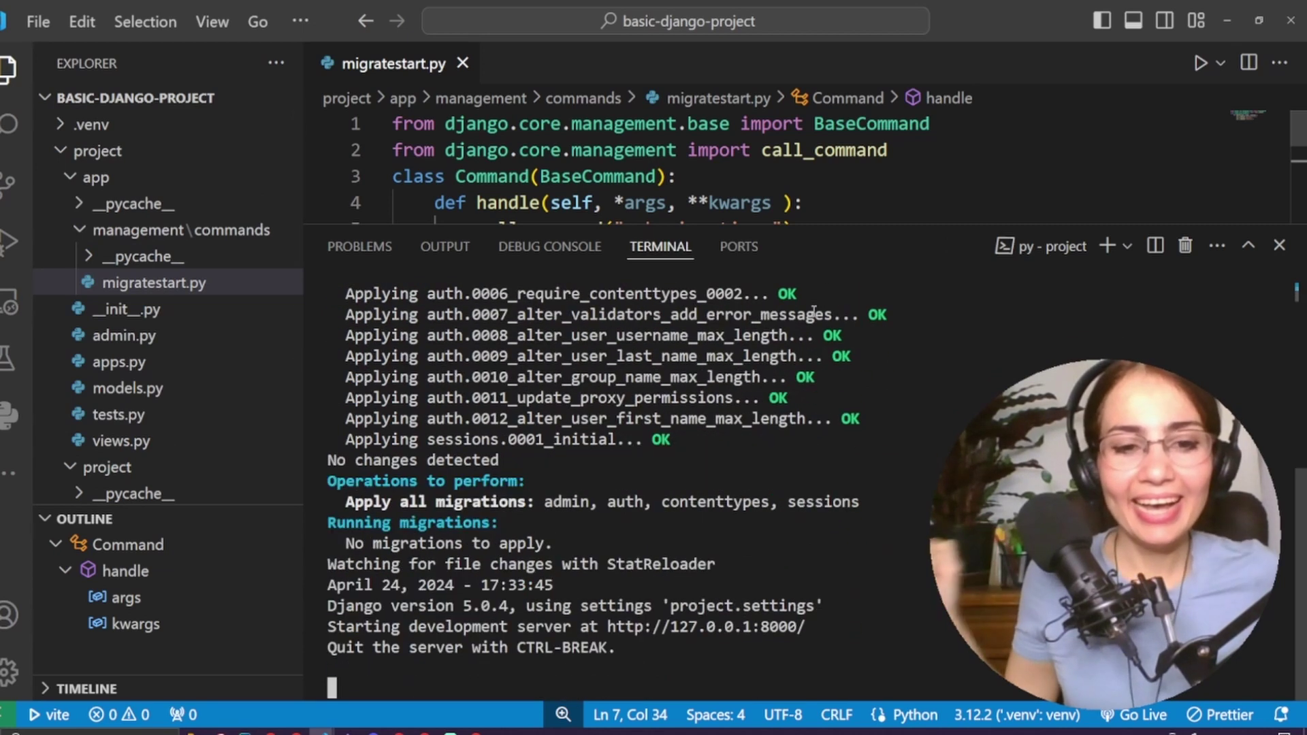
pyautogui.scroll(5, 808, 296)
pyautogui.moveTo(795, 225); pyautogui.dragTo(736, 347)
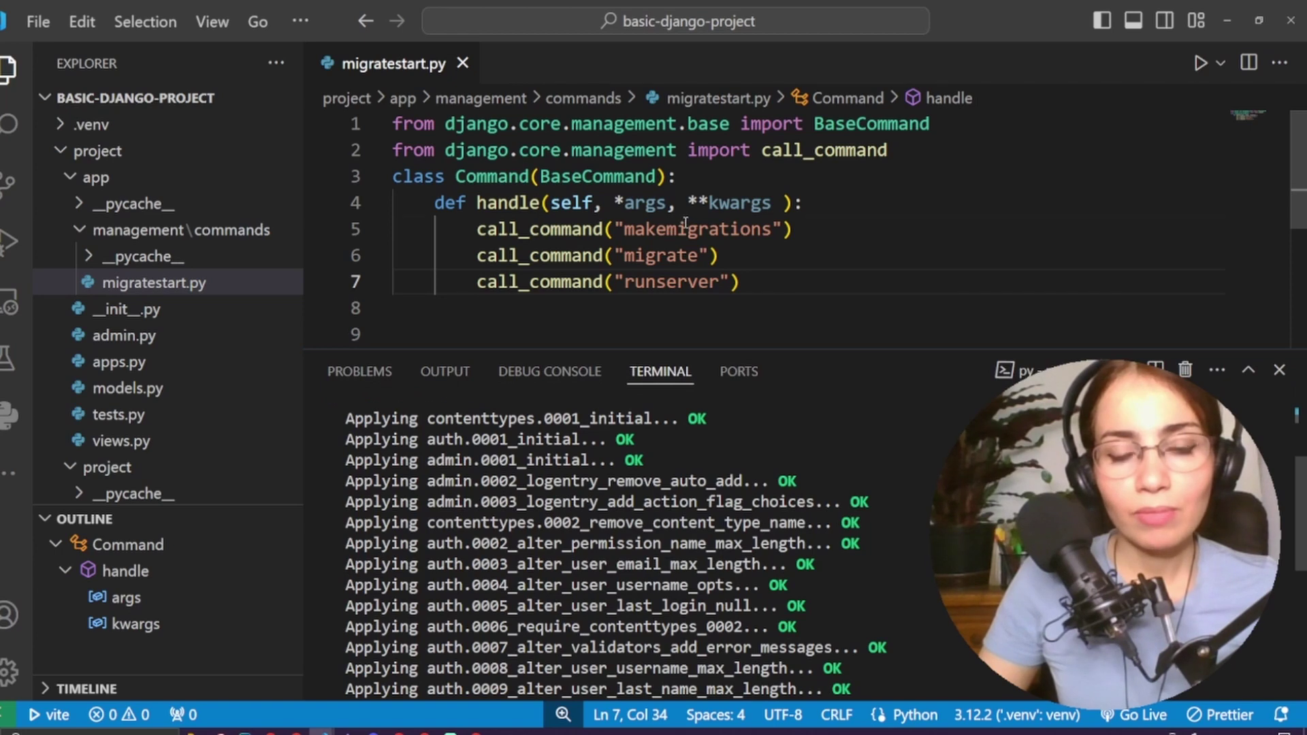
pyautogui.scroll(-3, 735, 572)
pyautogui.scroll(-3, 756, 655)
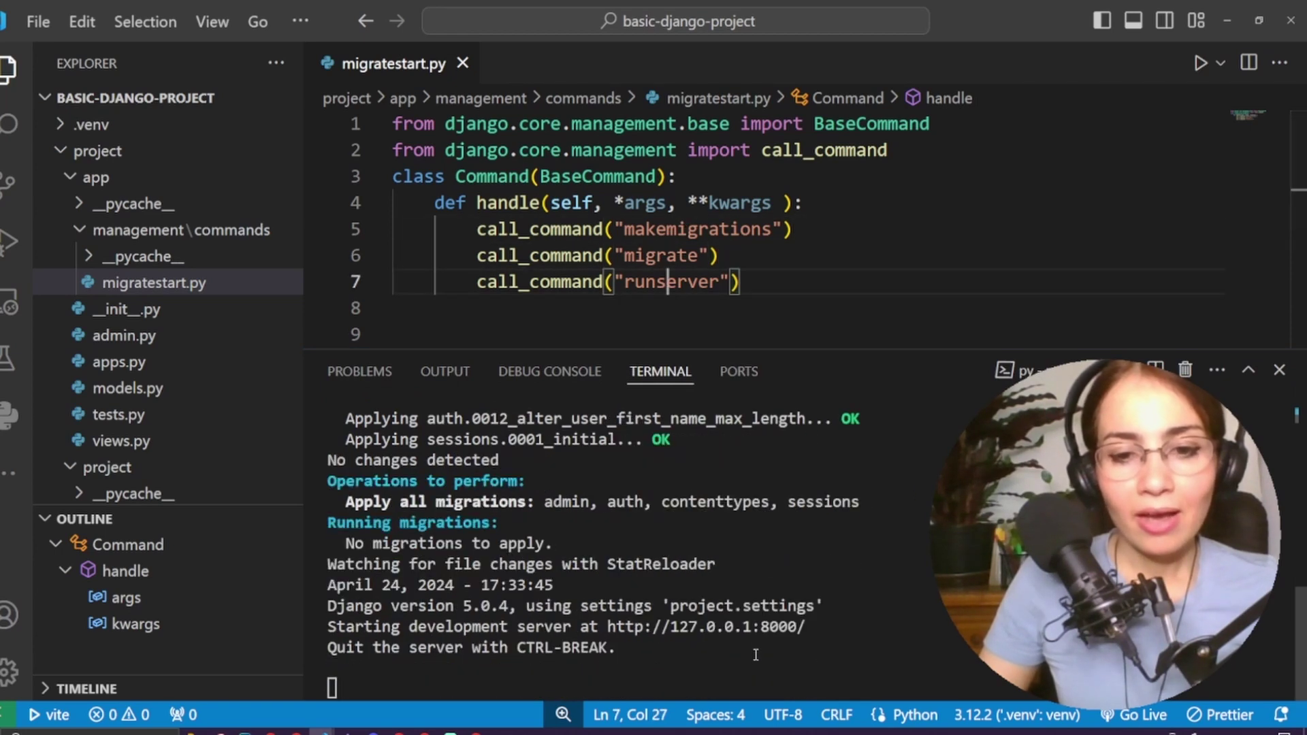